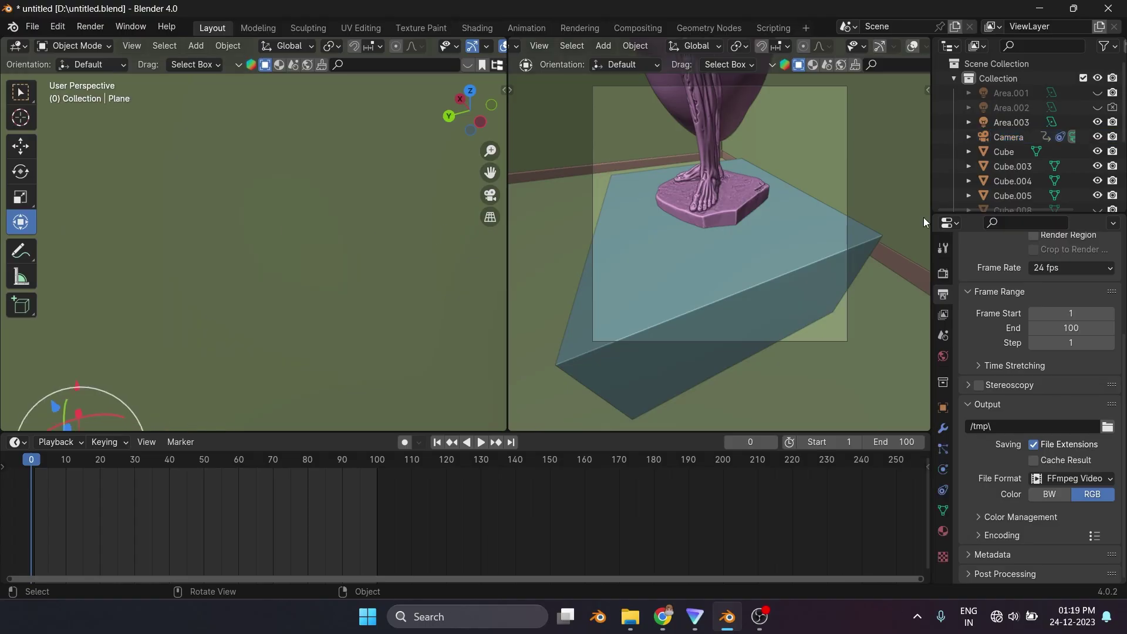
# Hide the room's Plane object so the heart and statue can be seen from outside.
pyautogui.scroll(-4, 1050, 121)
pyautogui.scroll(4, 1108, 112)
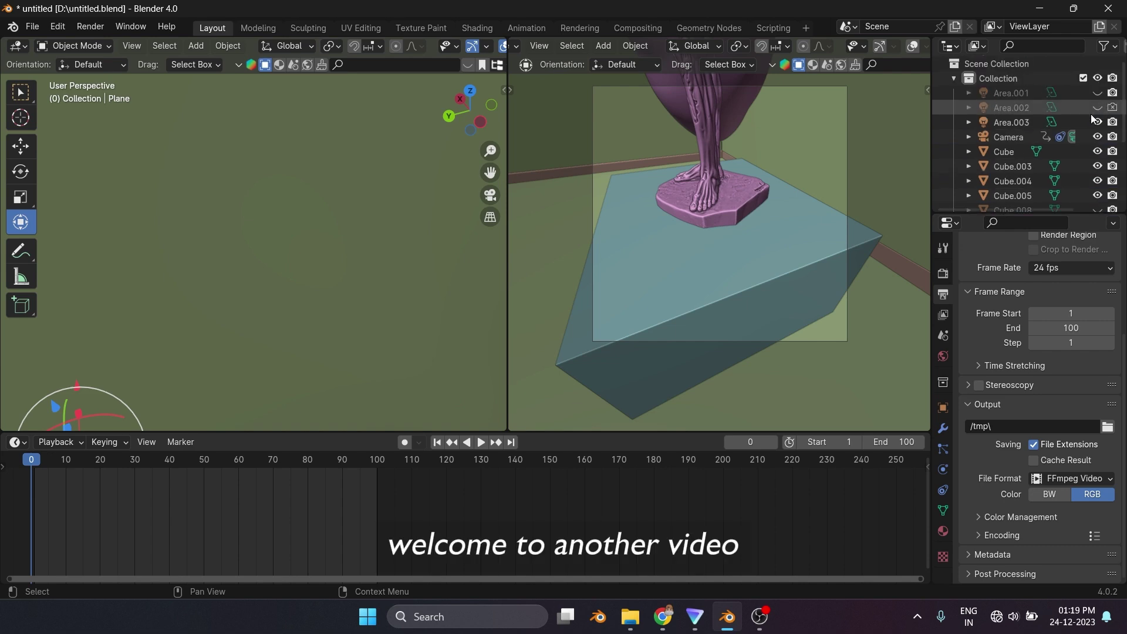
pyautogui.scroll(-4, 1093, 119)
pyautogui.scroll(-10, 304, 347)
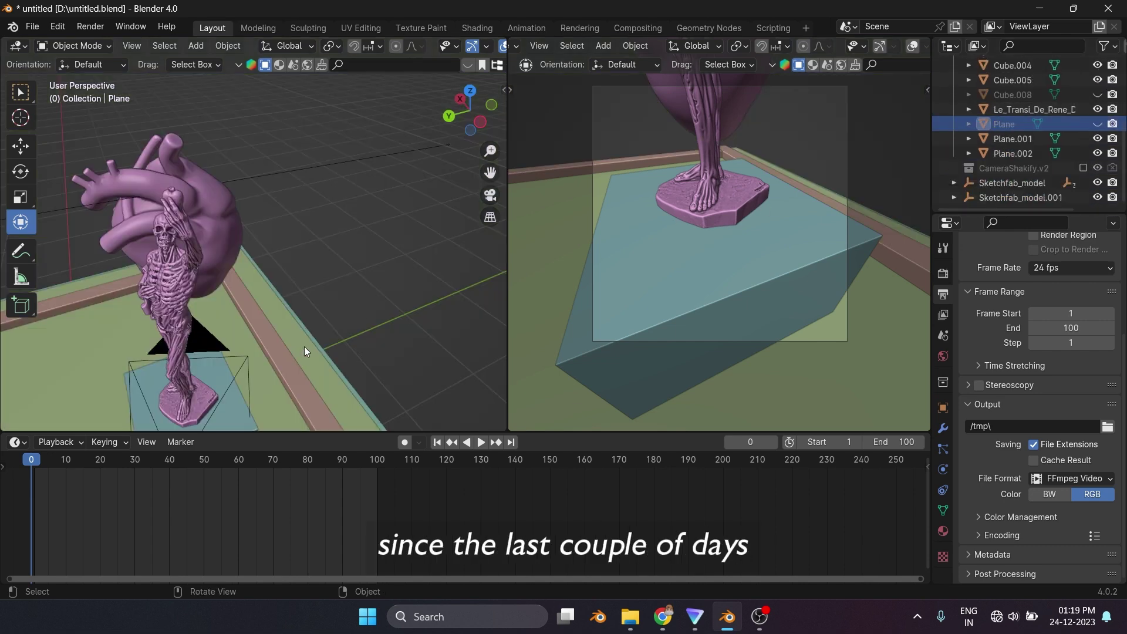
pyautogui.scroll(-6, 304, 347)
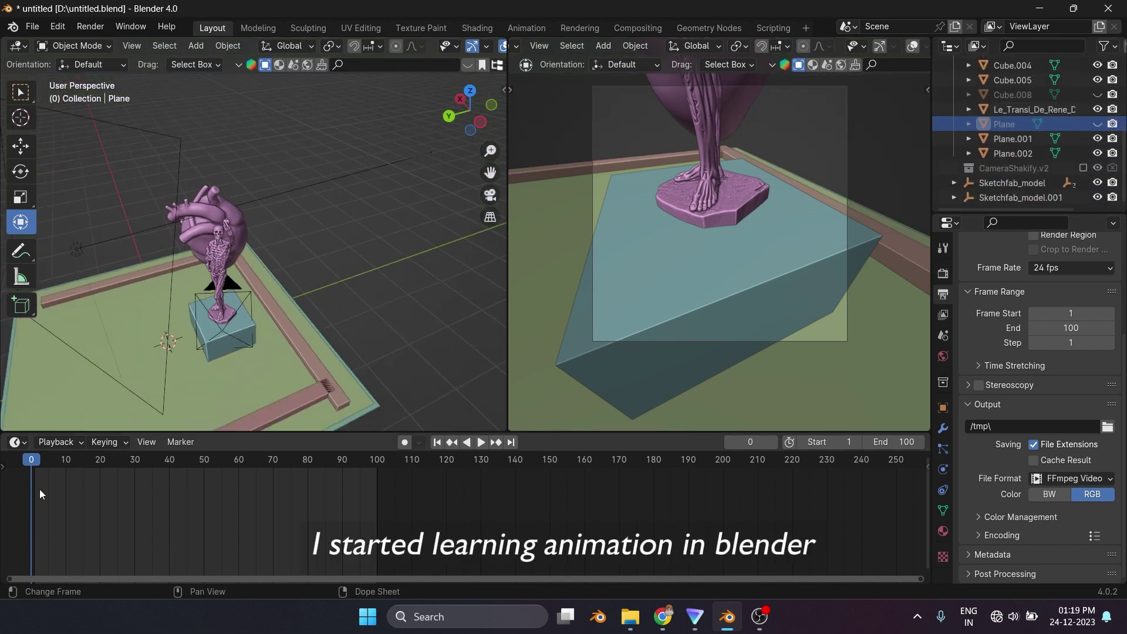
# Play the scene animation briefly and stop the playback.
pyautogui.press('i')
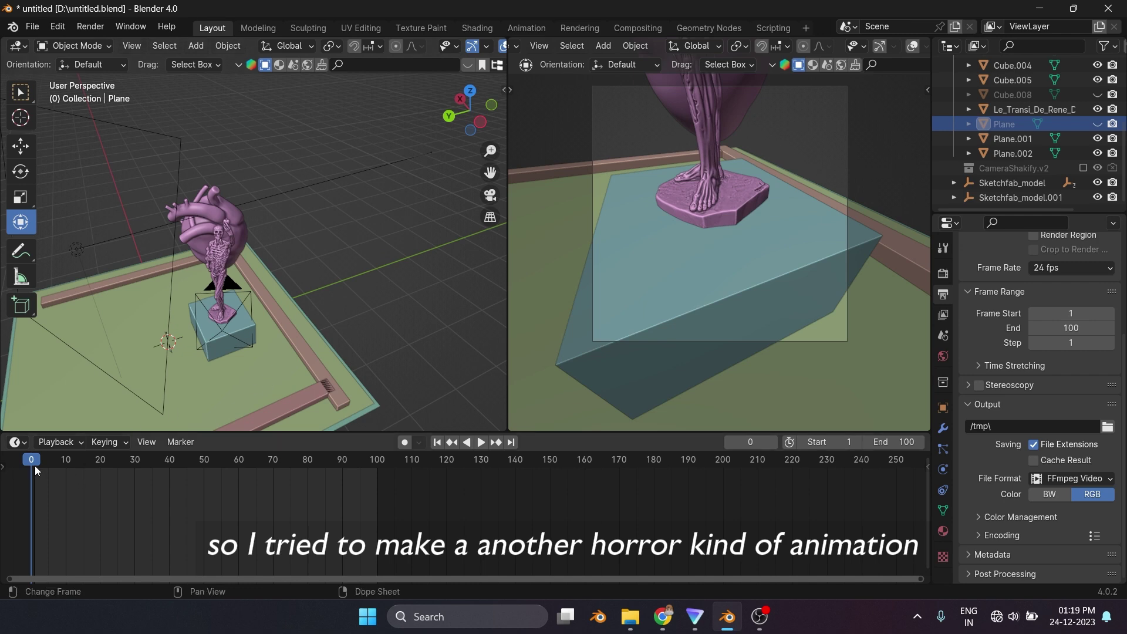
pyautogui.press('i')
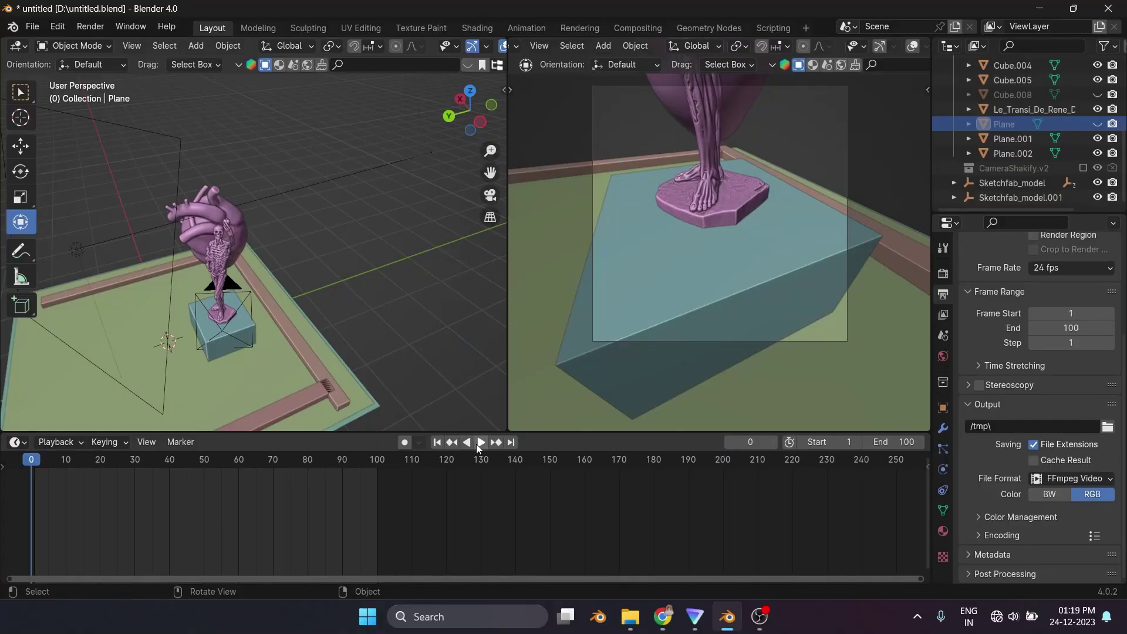
pyautogui.click(466, 443)
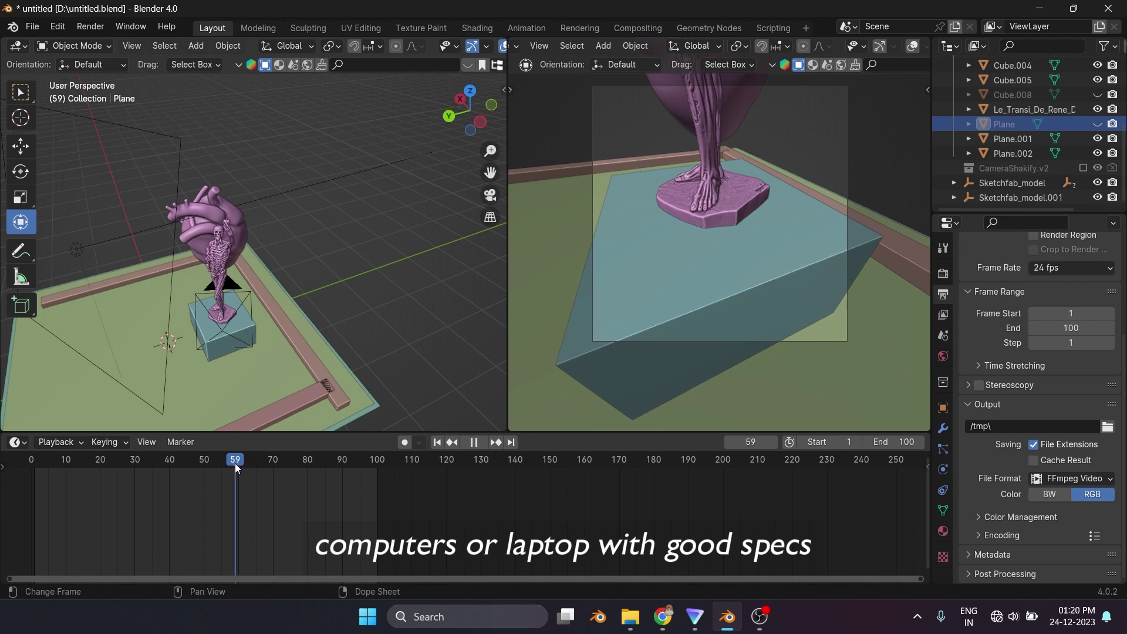
pyautogui.press('Escape')
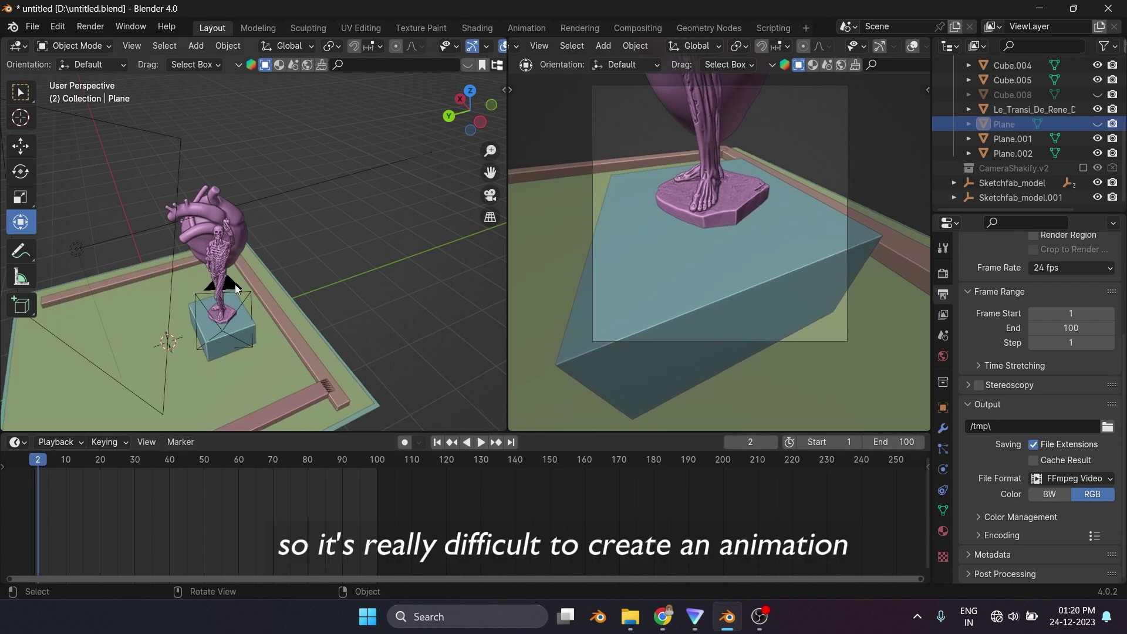
# Select the camera beside the statue and open its keyframe insertion options at frame 0.
pyautogui.click(235, 284)
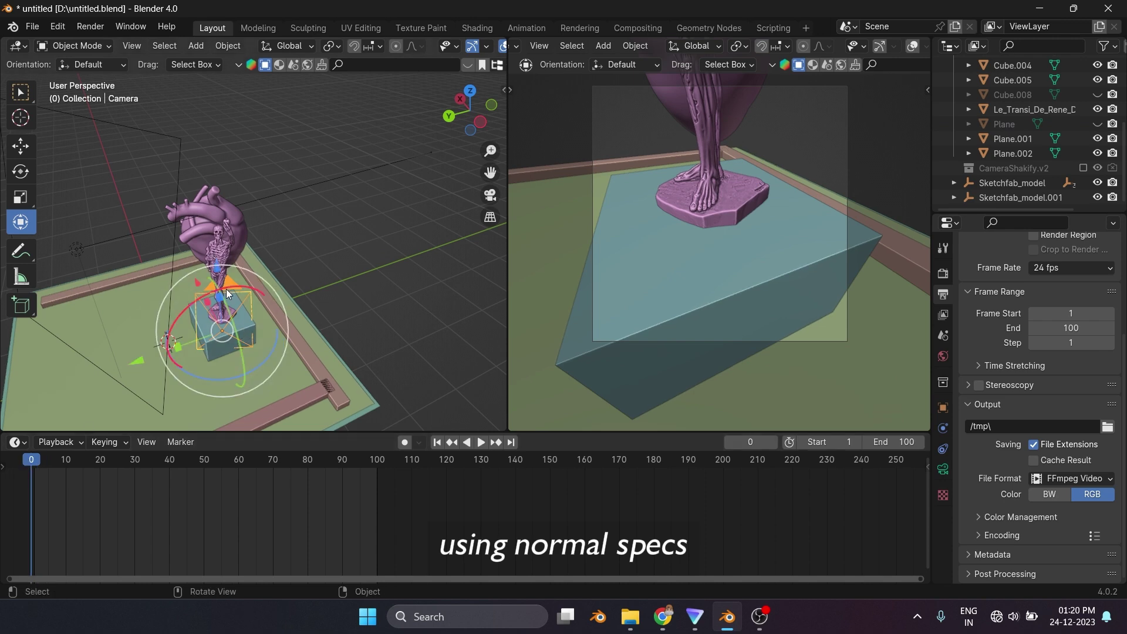
pyautogui.press('i')
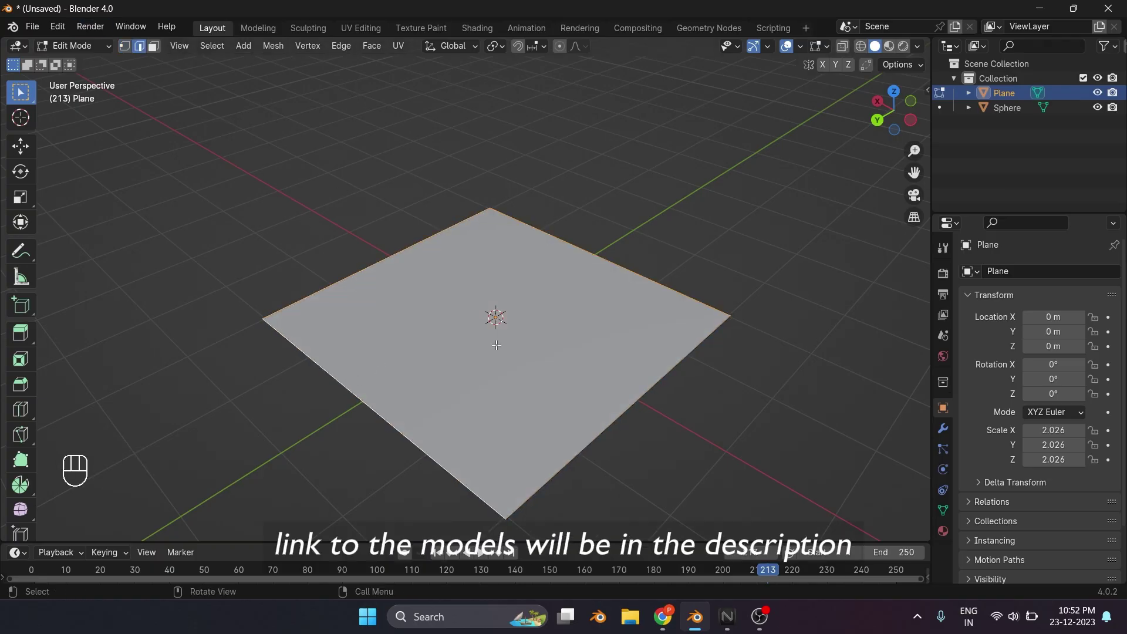
# Extrude the plane's selected edges upward along Z to form the room walls and return to Object Mode.
pyautogui.press('e')
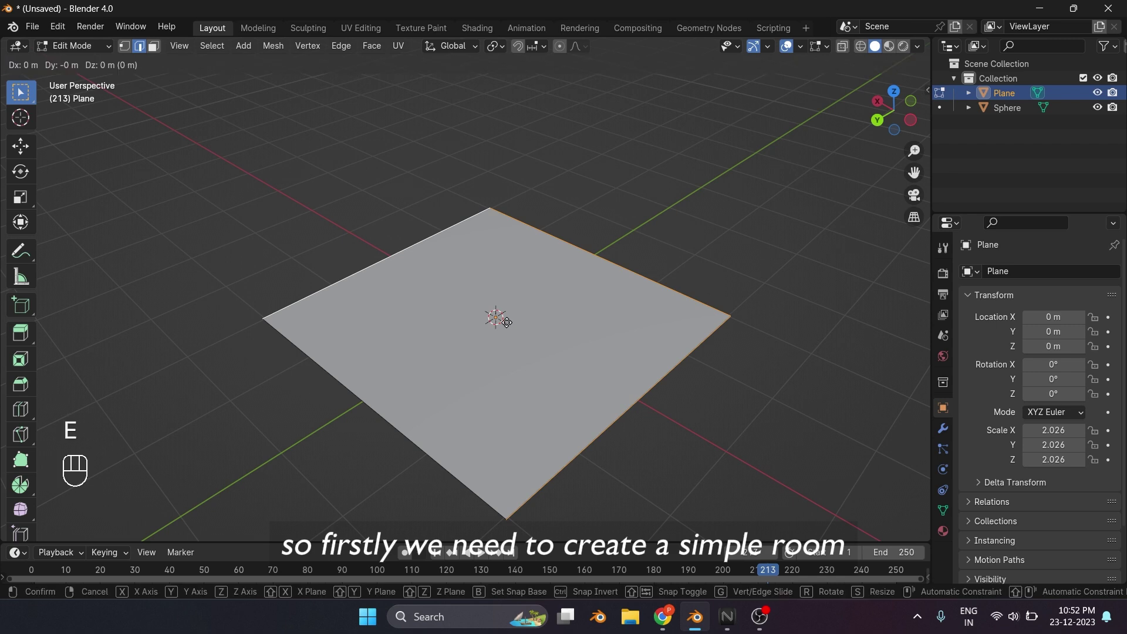
pyautogui.press('z')
pyautogui.click(411, 346)
pyautogui.moveTo(411, 345); pyautogui.dragTo(429, 315, button='middle')
pyautogui.press('Tab')
pyautogui.hotkey('shift', 'a')
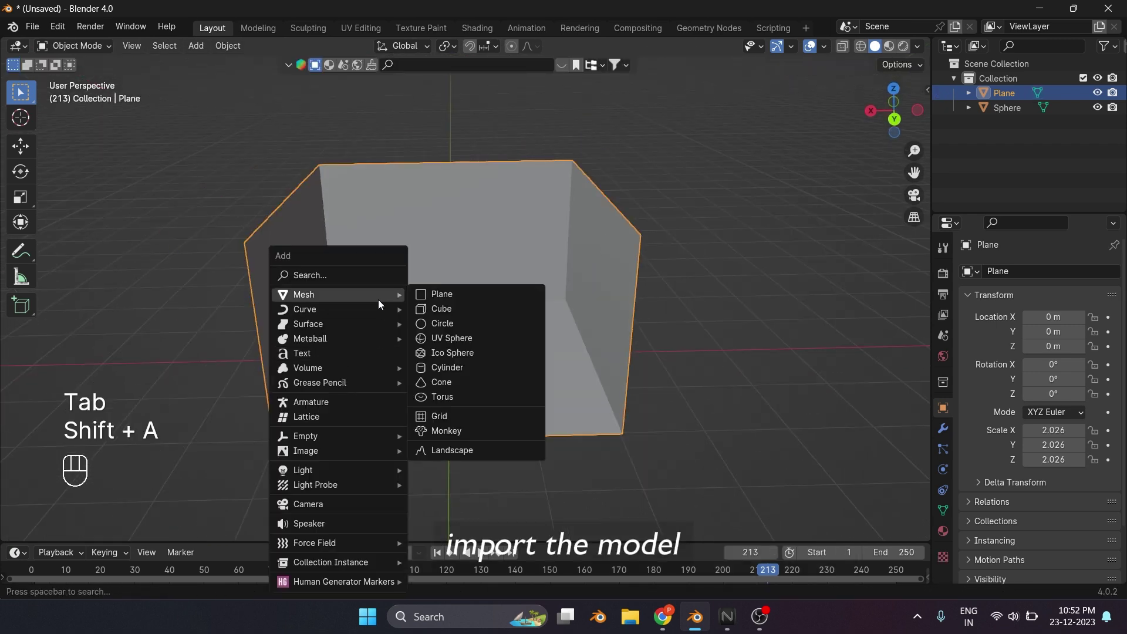
# Set the solid viewport shading colour to Random and enable Cavity.
pyautogui.click(916, 47)
pyautogui.click(904, 264)
pyautogui.click(908, 279)
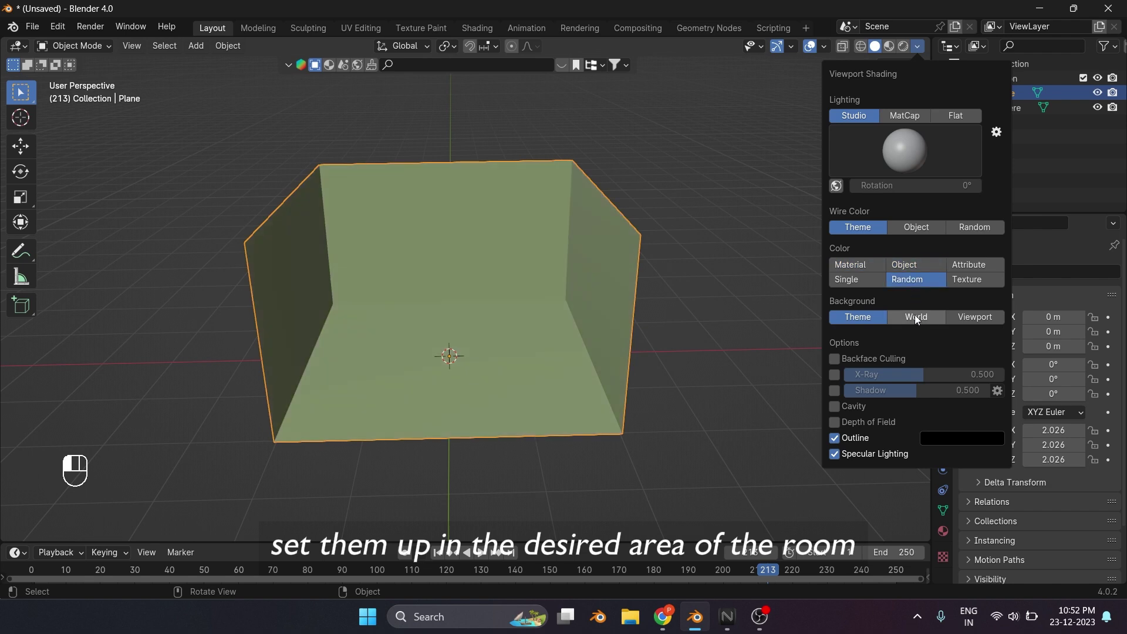
pyautogui.click(838, 409)
pyautogui.click(717, 376)
# Add a cube mesh inside the room as a pedestal.
pyautogui.moveTo(423, 311); pyautogui.dragTo(481, 283, button='middle')
pyautogui.scroll(4, 390, 306)
pyautogui.hotkey('shift', 'a')
pyautogui.moveTo(480, 283)
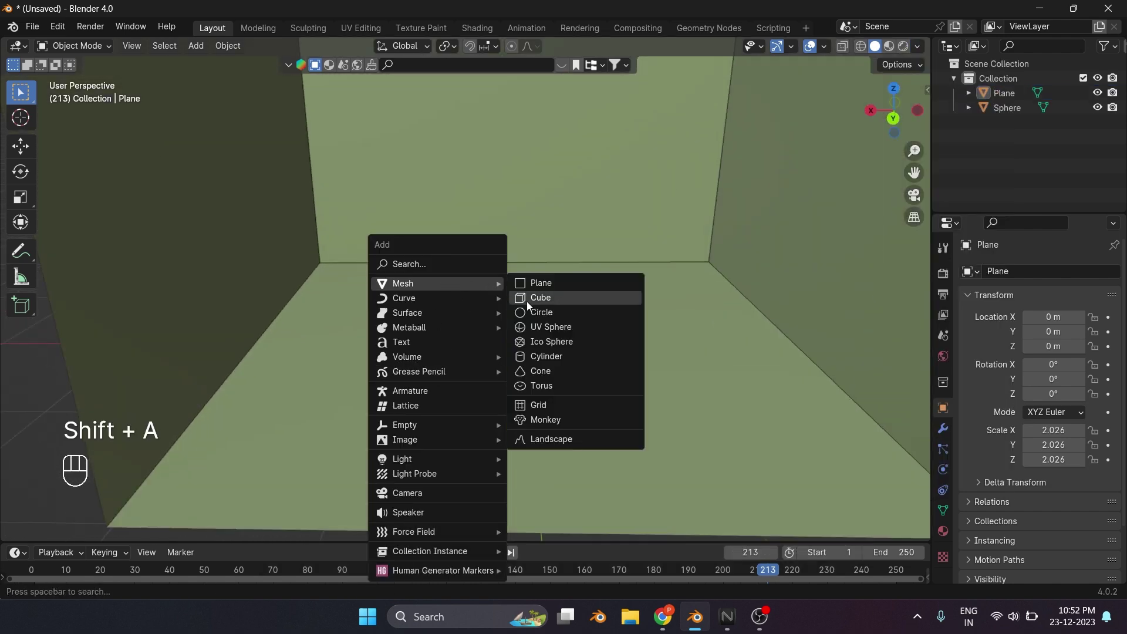
pyautogui.click(527, 298)
# Scale the Le_Transi_De_Rene_De_Chalon statue down uniformly to about 0.0005 to fit the room.
pyautogui.press('s')
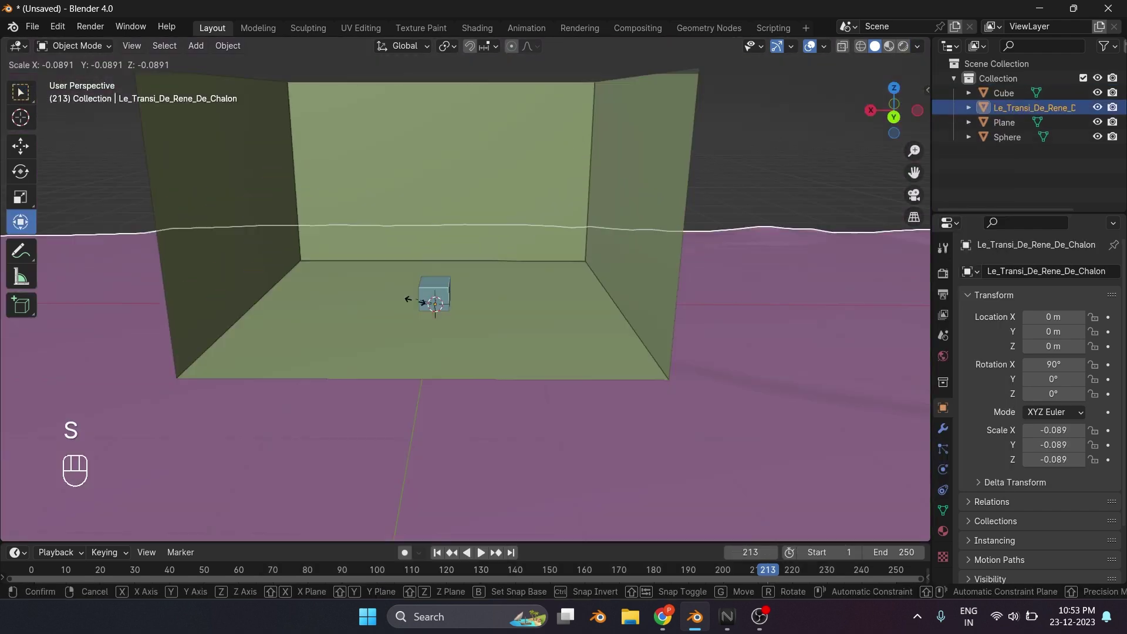
pyautogui.click(434, 273)
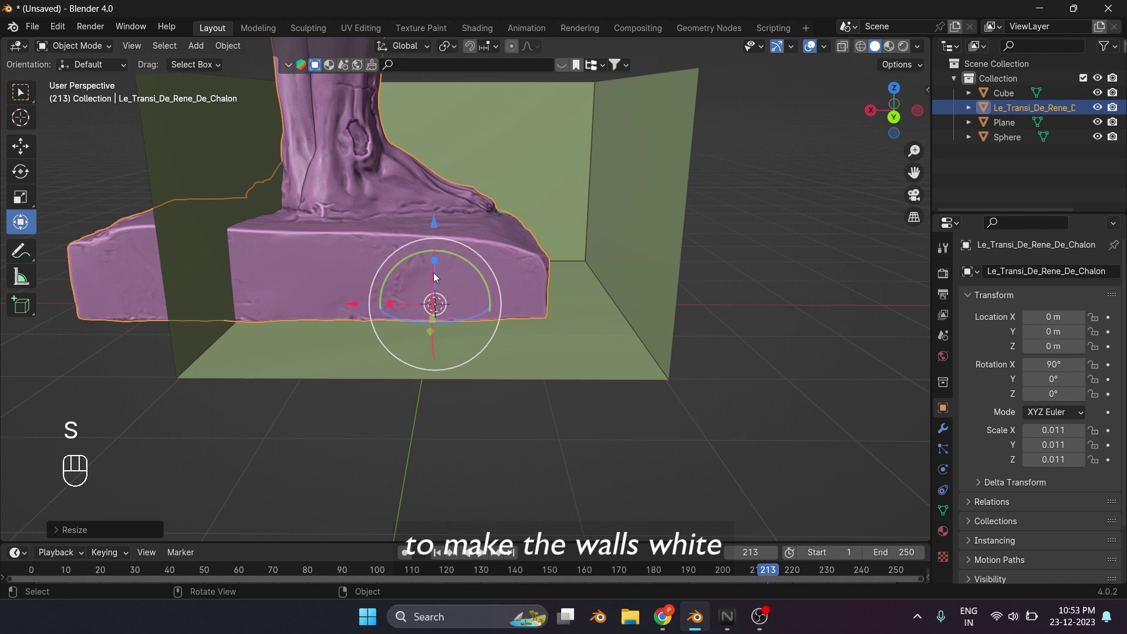
pyautogui.press('s')
pyautogui.click(435, 298)
pyautogui.press('s')
pyautogui.click(435, 288)
# Place the statue on top of the cube and rotate it to about -154° around Z.
pyautogui.moveTo(435, 221); pyautogui.dragTo(437, 200)
pyautogui.scroll(9, 432, 205)
pyautogui.moveTo(232, 264); pyautogui.dragTo(256, 265)
pyautogui.moveTo(376, 275); pyautogui.dragTo(206, 264)
pyautogui.moveTo(279, 178); pyautogui.dragTo(280, 170)
pyautogui.moveTo(280, 171); pyautogui.dragTo(282, 295, button='middle')
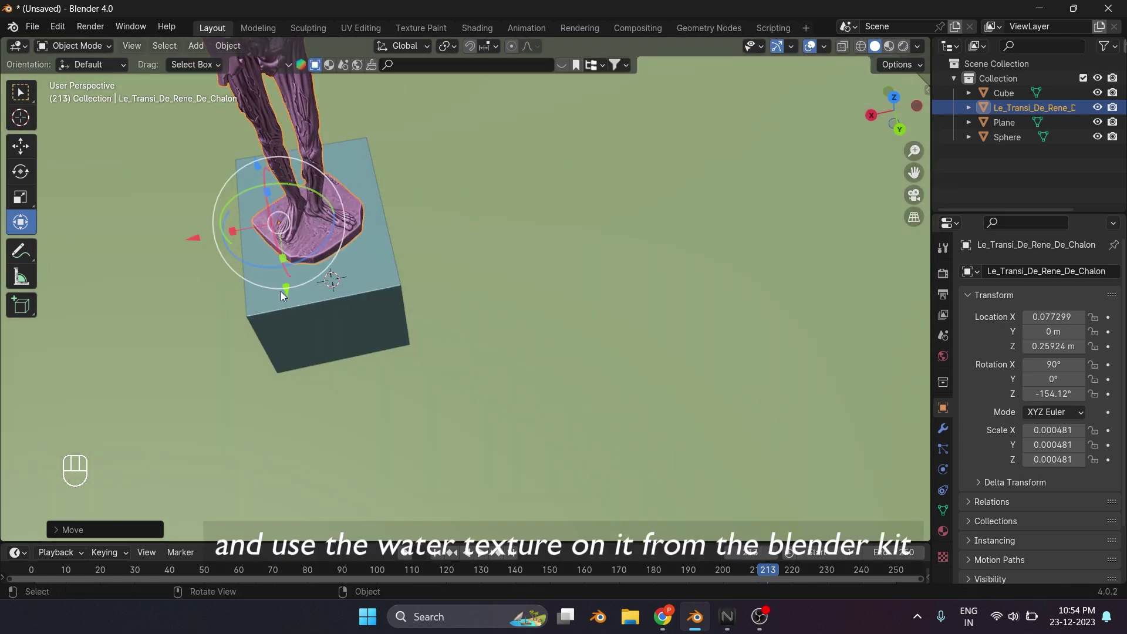
pyautogui.moveTo(283, 293); pyautogui.dragTo(282, 283)
# Split the 3D viewport vertically into two side-by-side views.
pyautogui.scroll(-2, 437, 343)
pyautogui.moveTo(437, 343); pyautogui.dragTo(448, 270, button='middle')
pyautogui.scroll(-2, 421, 260)
pyautogui.scroll(-1, 425, 270)
pyautogui.moveTo(934, 41)
pyautogui.mouseDown()
pyautogui.moveTo(758, 73)
pyautogui.moveTo(934, 45)
pyautogui.mouseUp()
pyautogui.rightClick(931, 40)
pyautogui.click(925, 45)
pyautogui.click(519, 129)
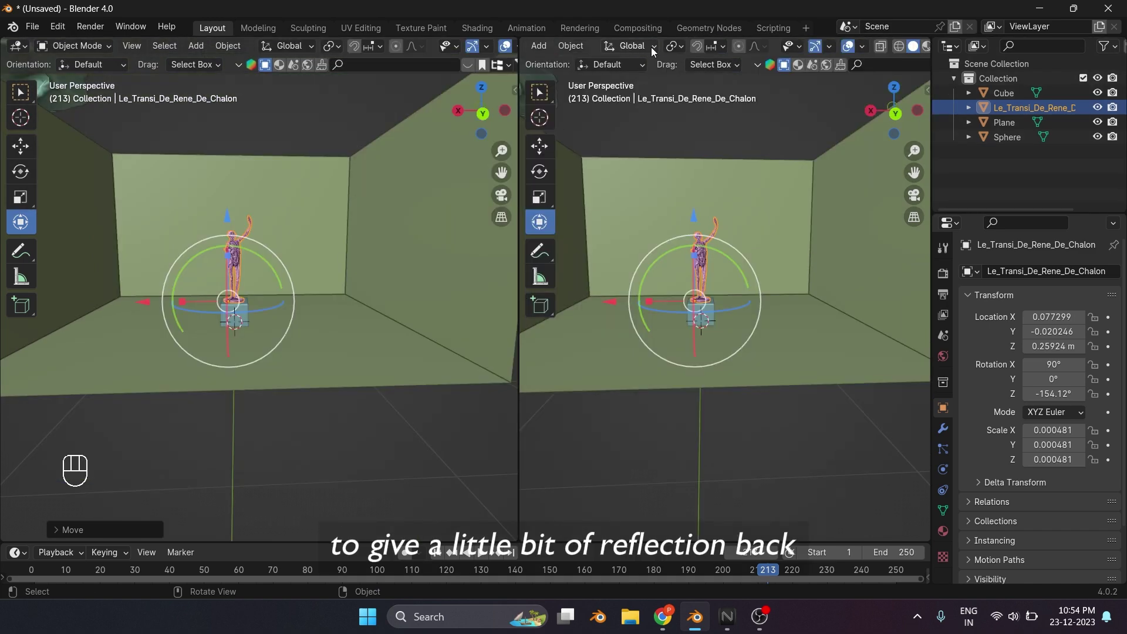
# Hide the toolbar, gizmos and overlays in the second 3D viewport.
pyautogui.press('t')
pyautogui.scroll(-3, 758, 48)
pyautogui.click(779, 47)
pyautogui.click(811, 47)
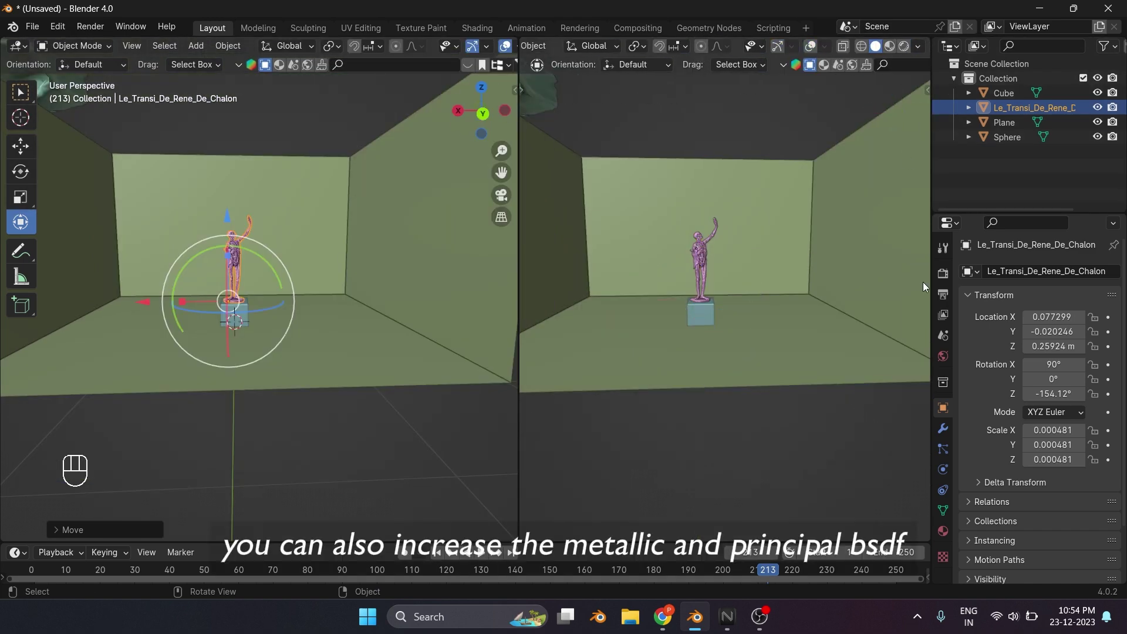
# Switch the scene's render engine to Cycles and choose its compute device.
pyautogui.click(943, 273)
pyautogui.click(1073, 271)
pyautogui.click(1048, 319)
pyautogui.click(1073, 307)
pyautogui.click(1068, 325)
pyautogui.click(1066, 390)
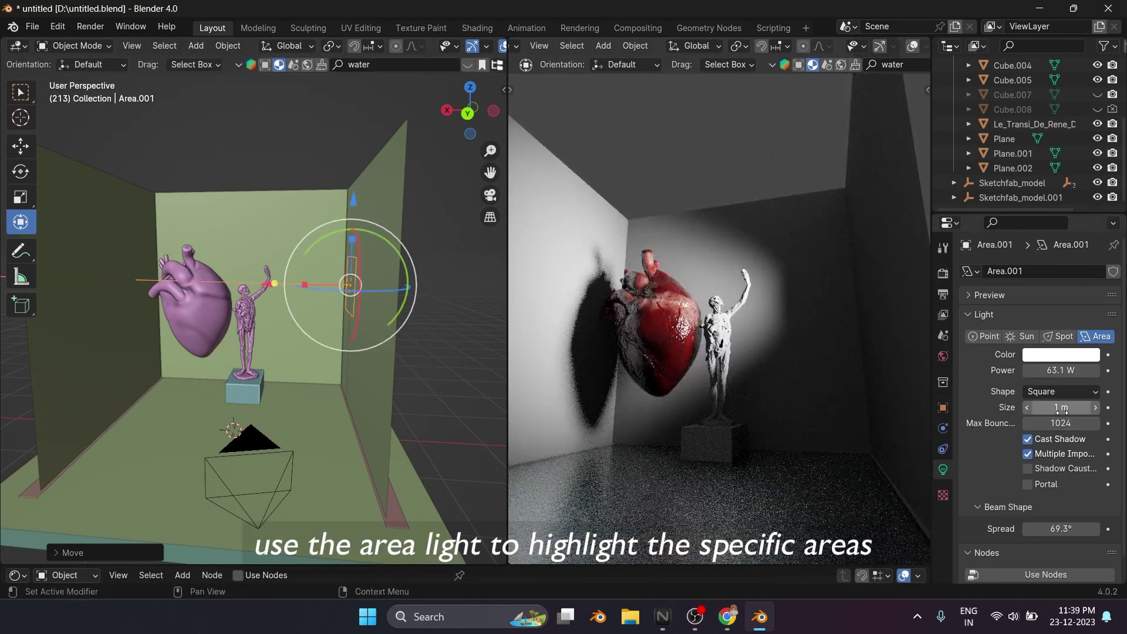
# Set the Area.001 light's size to 2.33 m and reposition it beside the heart and statue.
pyautogui.moveTo(1061, 411); pyautogui.dragTo(1117, 411)
pyautogui.moveTo(795, 315); pyautogui.dragTo(828, 348, button='middle')
pyautogui.moveTo(314, 246); pyautogui.dragTo(353, 270, button='middle')
pyautogui.moveTo(334, 270); pyautogui.dragTo(348, 279)
pyautogui.moveTo(374, 287); pyautogui.dragTo(323, 267, button='middle')
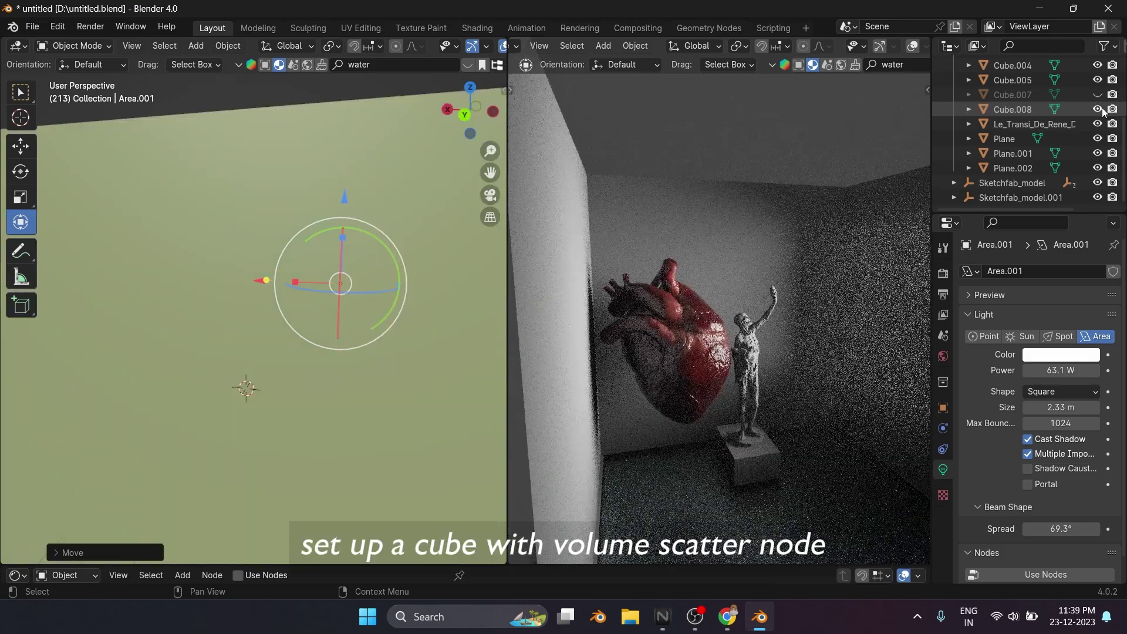
# Unhide the volume cubes Cube.008 and Cube.007 and save the file.
pyautogui.click(1098, 109)
pyautogui.scroll(4, 777, 309)
pyautogui.scroll(-4, 777, 309)
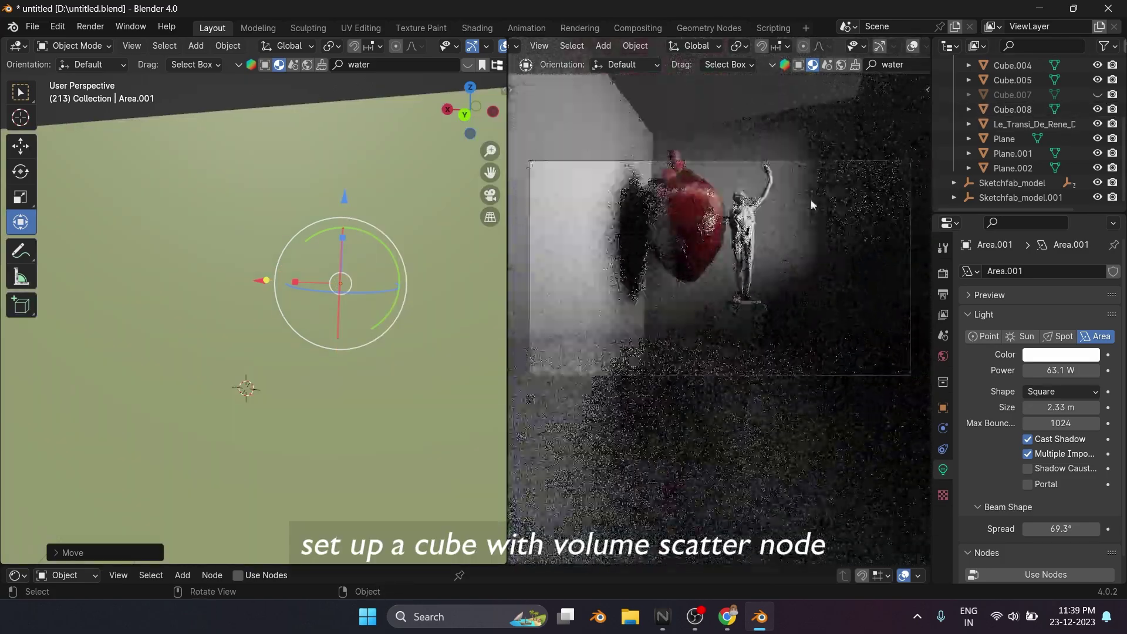
pyautogui.click(1098, 95)
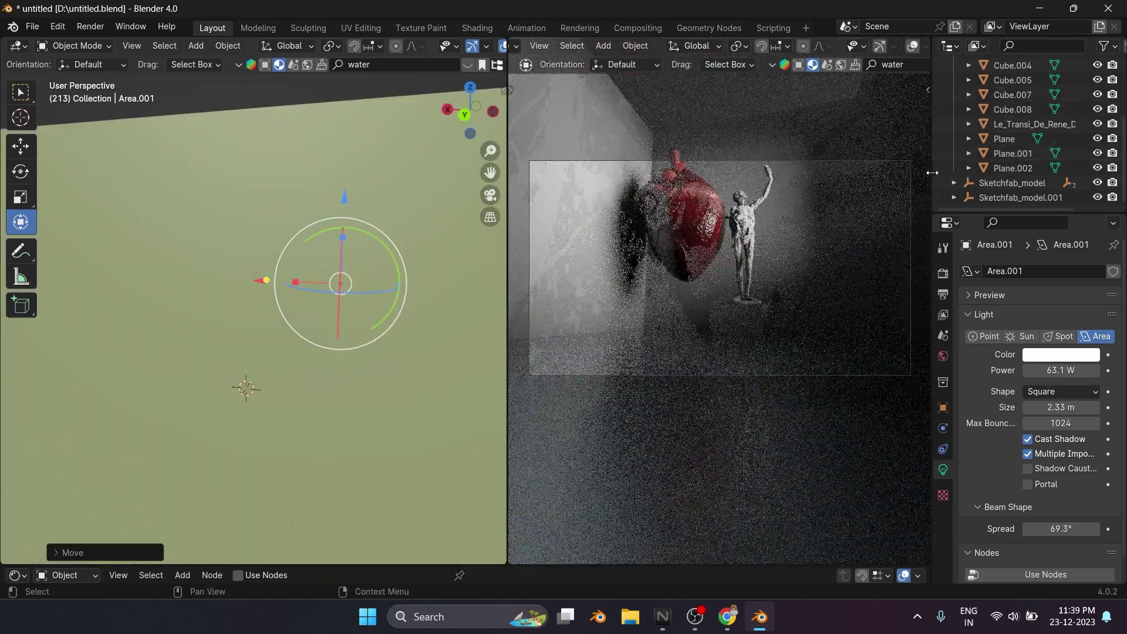
pyautogui.scroll(-2, 825, 181)
pyautogui.click(32, 26)
pyautogui.click(47, 121)
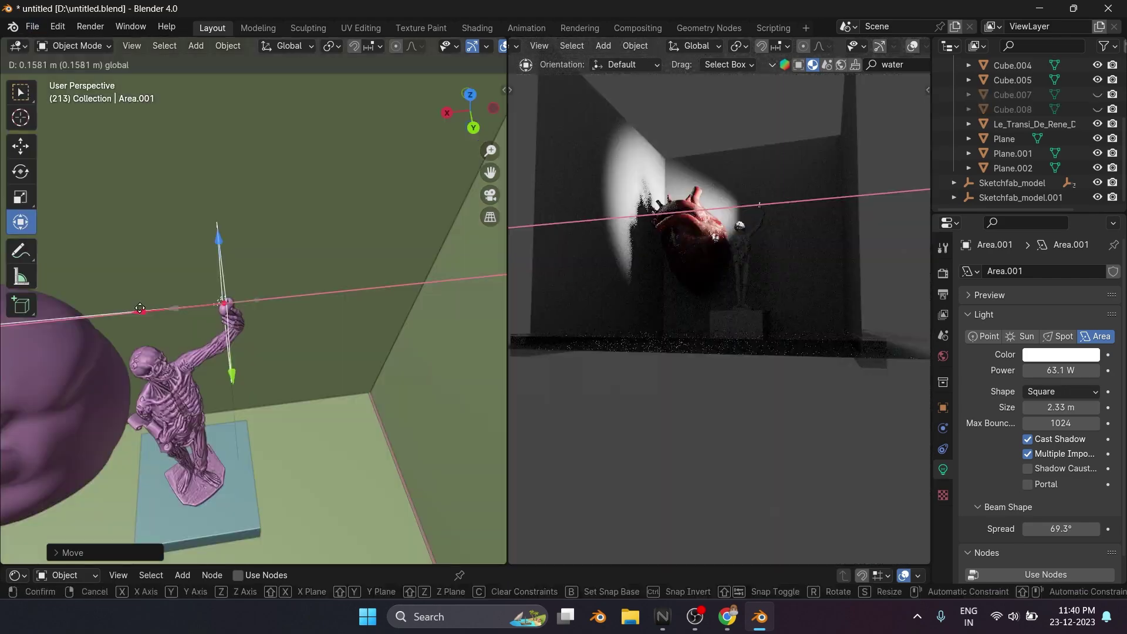
# Re-aim the Area.001 light at the heart and statue and give it a pale cyan colour.
pyautogui.moveTo(176, 305); pyautogui.dragTo(246, 364)
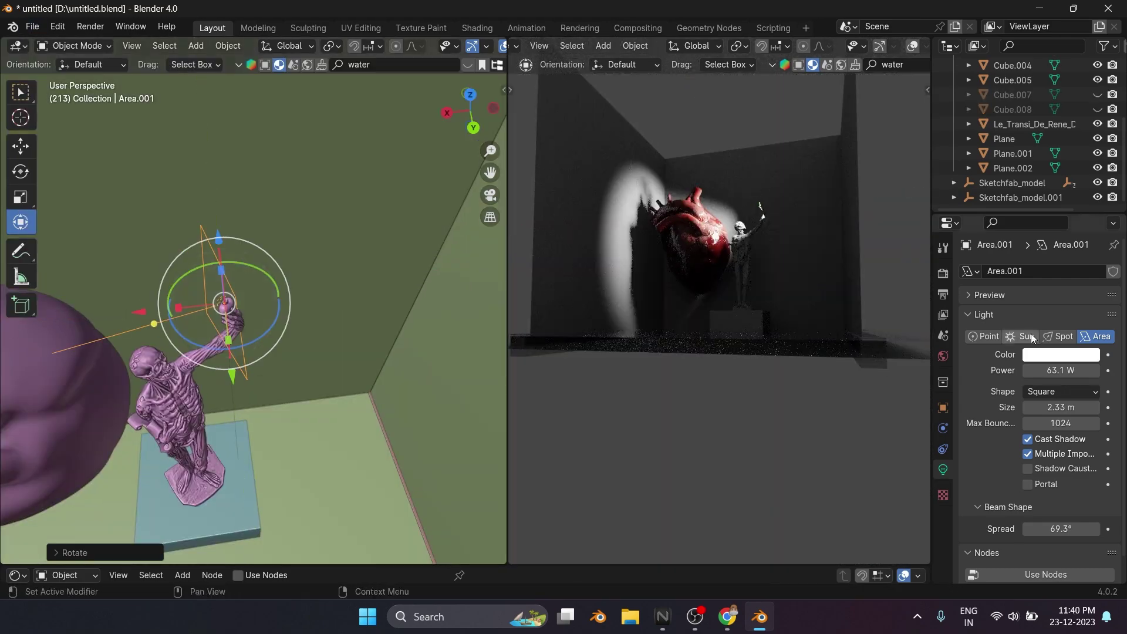
pyautogui.click(1078, 357)
pyautogui.click(1019, 175)
# Duplicate the area light, move the copy away from the statue and rotate it toward the heart and statue.
pyautogui.moveTo(282, 306); pyautogui.dragTo(220, 317, button='middle')
pyautogui.scroll(-7, 226, 336)
pyautogui.hotkey('shift', 'd')
pyautogui.rightClick(221, 317)
pyautogui.moveTo(203, 320); pyautogui.dragTo(159, 369)
pyautogui.moveTo(242, 354); pyautogui.dragTo(163, 368)
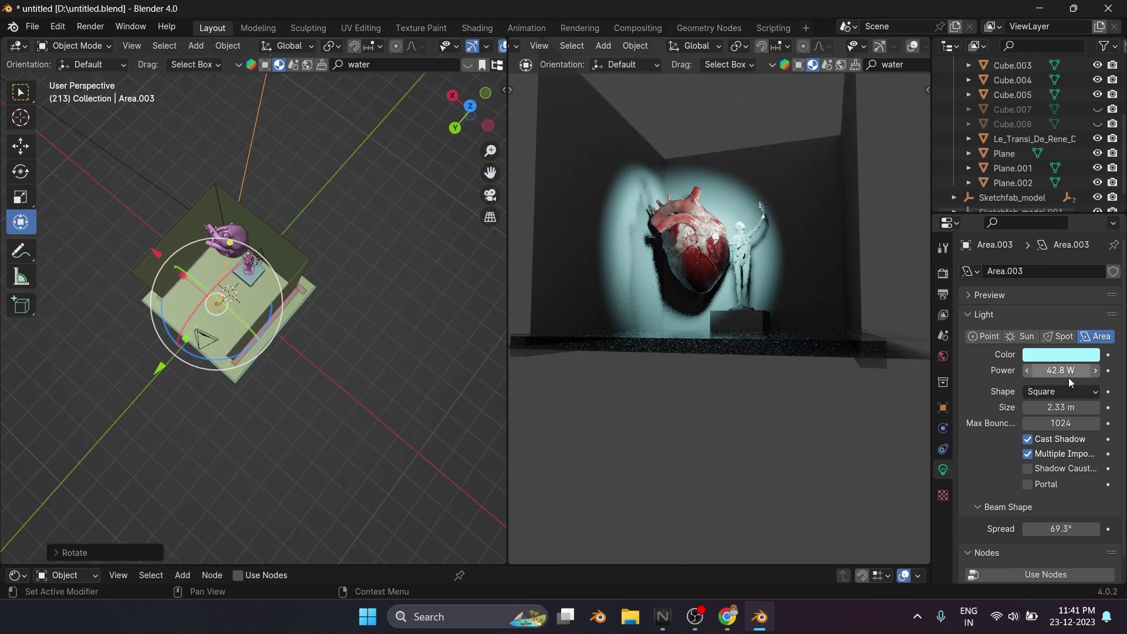
# Reduce the Area.003 light's power to 10 W and further to 1 W, and enlarge the light.
pyautogui.doubleClick(1062, 371)
pyautogui.write('10')
pyautogui.press('Return')
pyautogui.click(1057, 371)
pyautogui.write('1')
pyautogui.press('Return')
pyautogui.moveTo(221, 350); pyautogui.dragTo(241, 278, button='middle')
pyautogui.moveTo(1060, 407); pyautogui.dragTo(1099, 407)
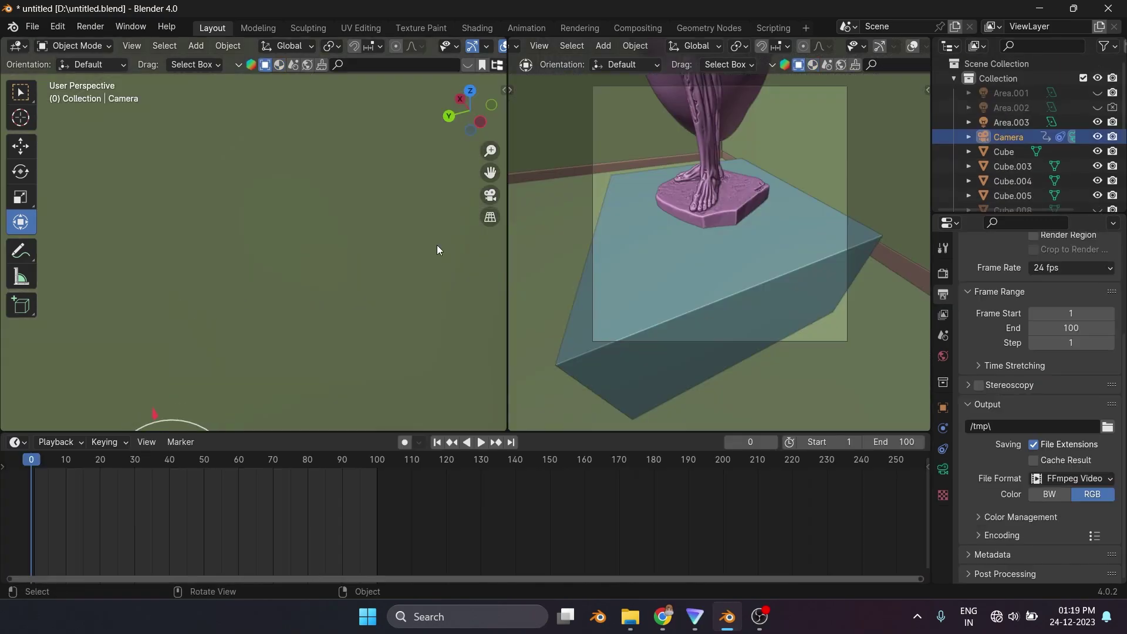
# Select the room's Plane object and hide it from the viewport.
pyautogui.click(264, 230)
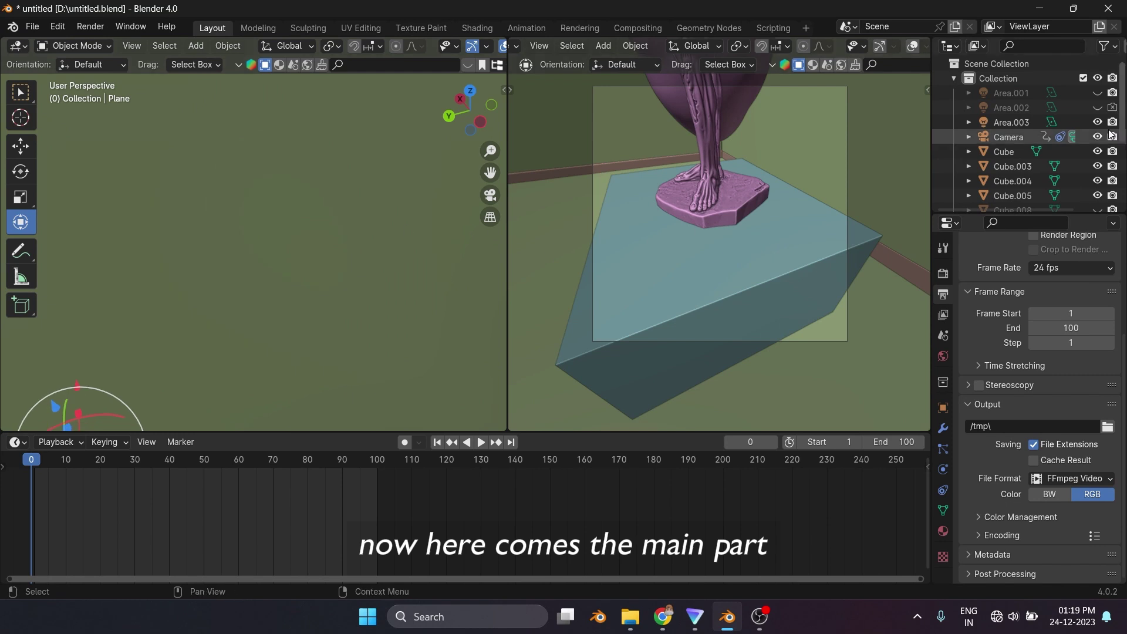
pyautogui.scroll(-4, 1109, 111)
pyautogui.scroll(4, 1109, 112)
pyautogui.scroll(-6, 1103, 123)
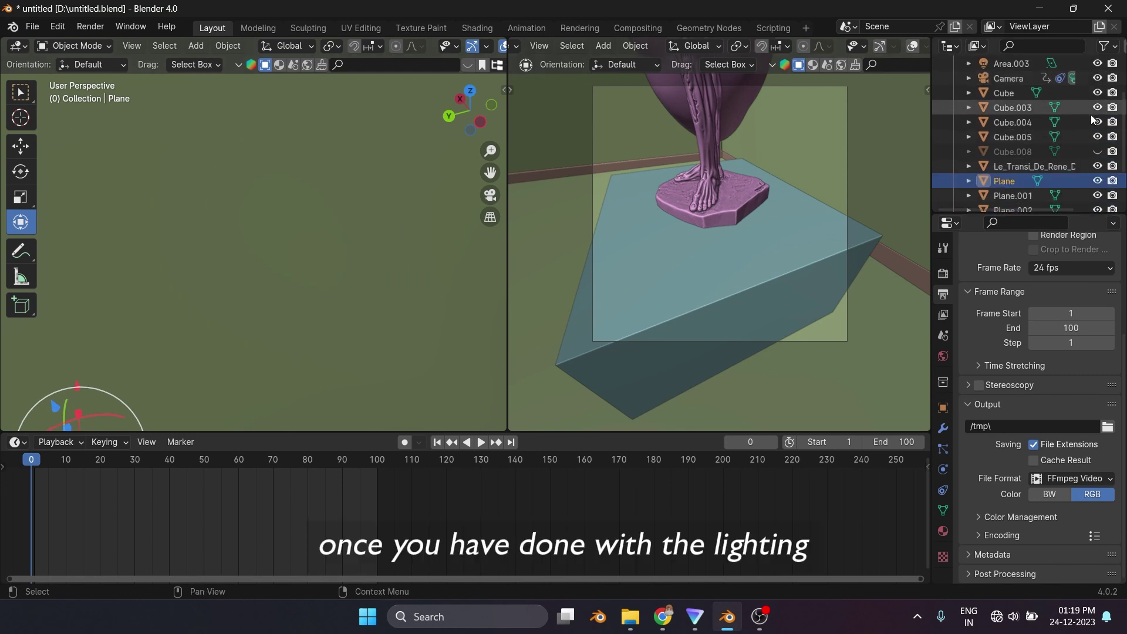
pyautogui.click(1098, 124)
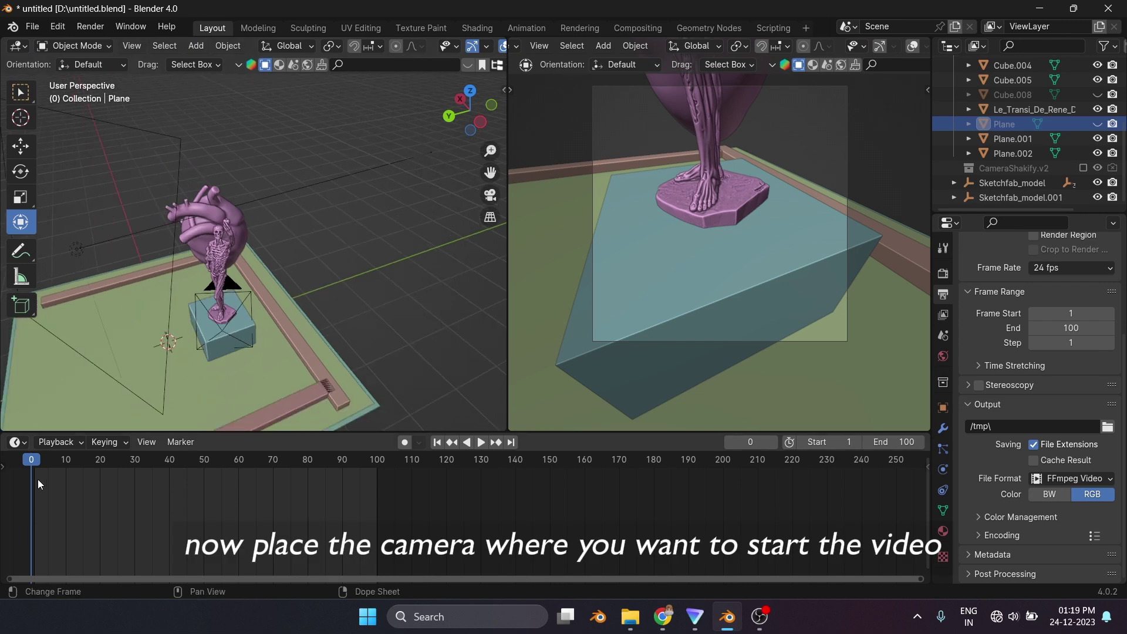
# Preview the timeline playback and stop it near the start.
pyautogui.press('i')
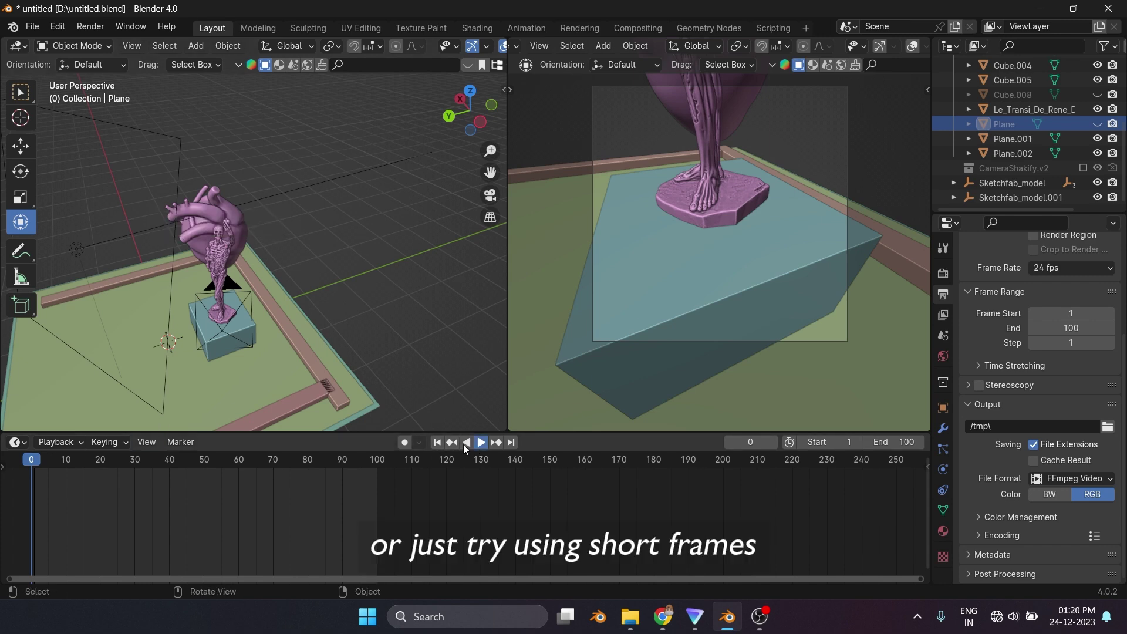
pyautogui.press('space')
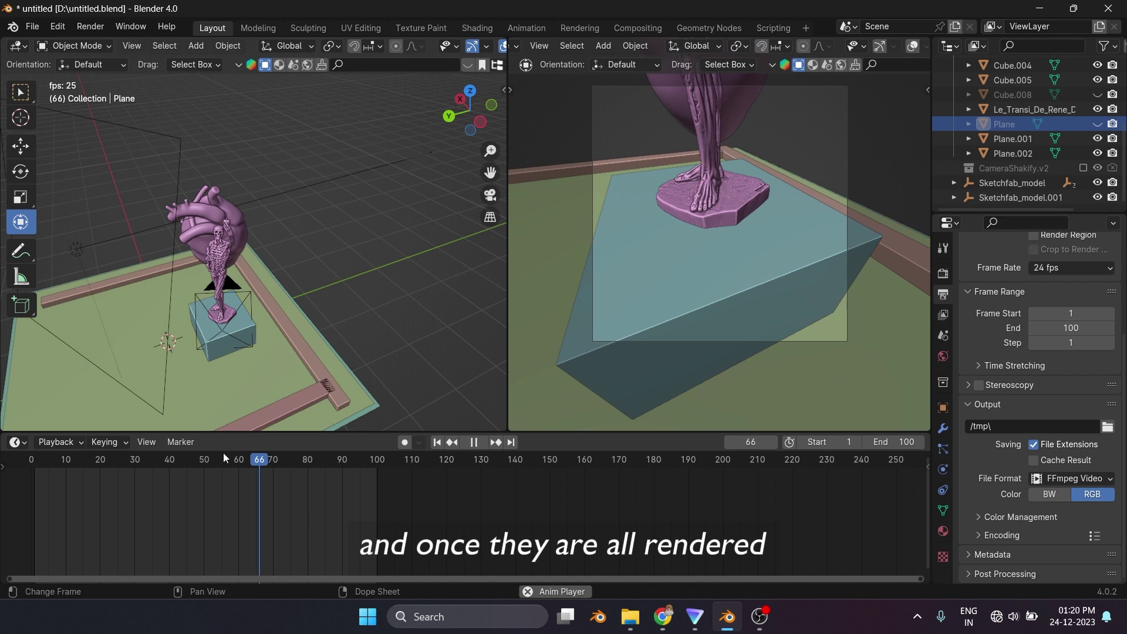
pyautogui.press('Escape')
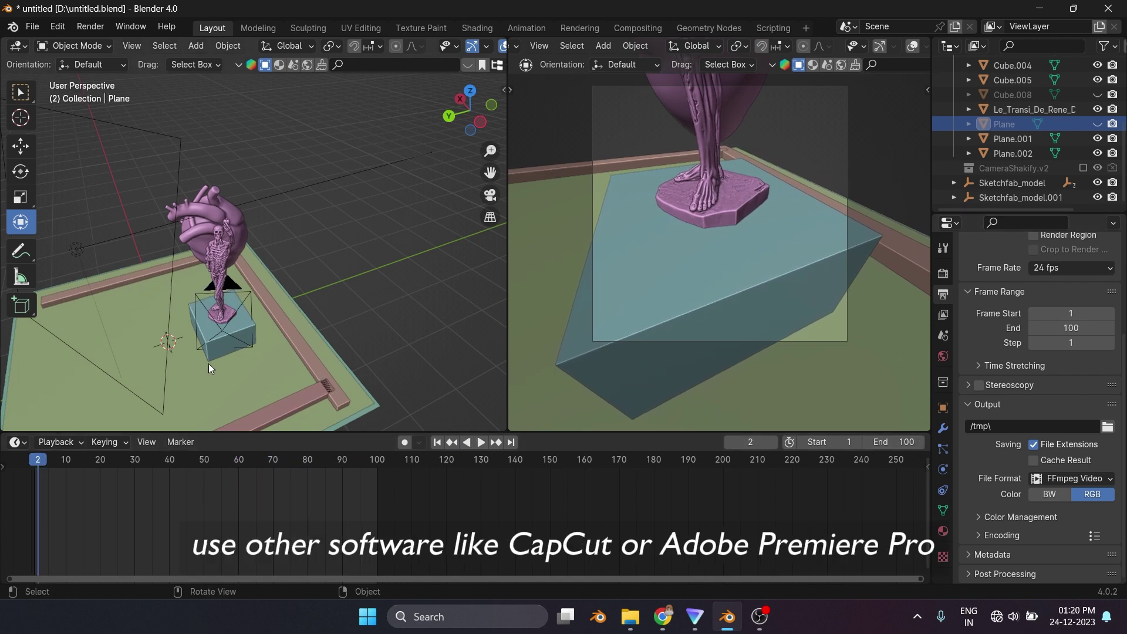
# Select the camera and insert a Location & Rotation keyframe for it at frame 0.
pyautogui.click(235, 284)
pyautogui.press('Left')
pyautogui.press('Left')
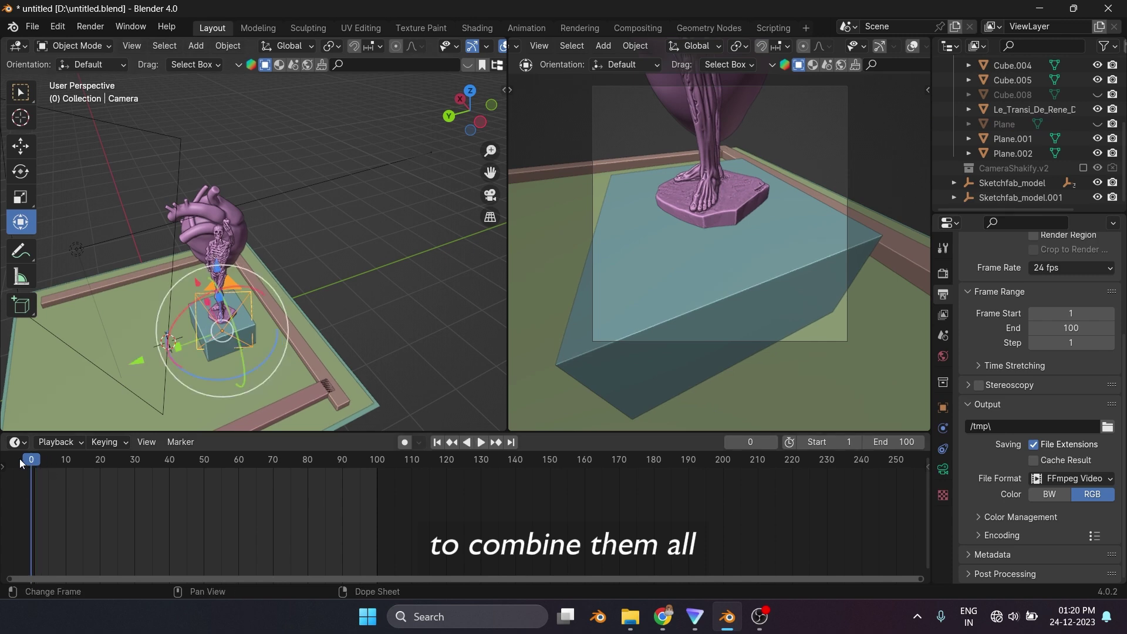
pyautogui.press('i')
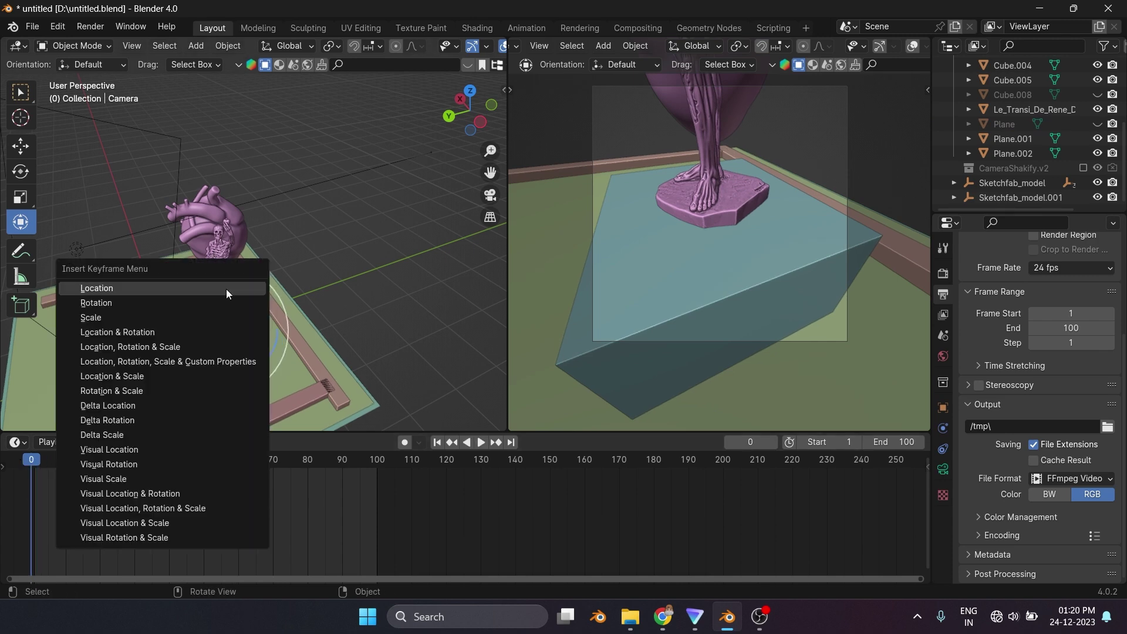
pyautogui.click(113, 334)
pyautogui.press('i')
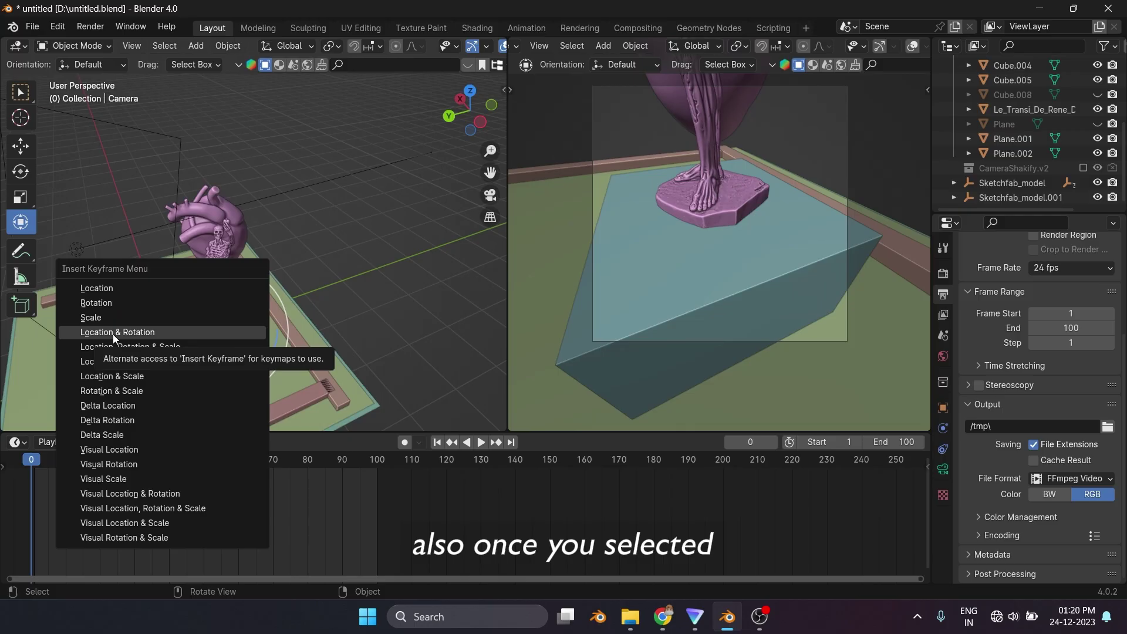
pyautogui.click(263, 210)
# At frame 100, raise the camera and move and rotate it to frame the statue's upper body and the heart.
pyautogui.press('space')
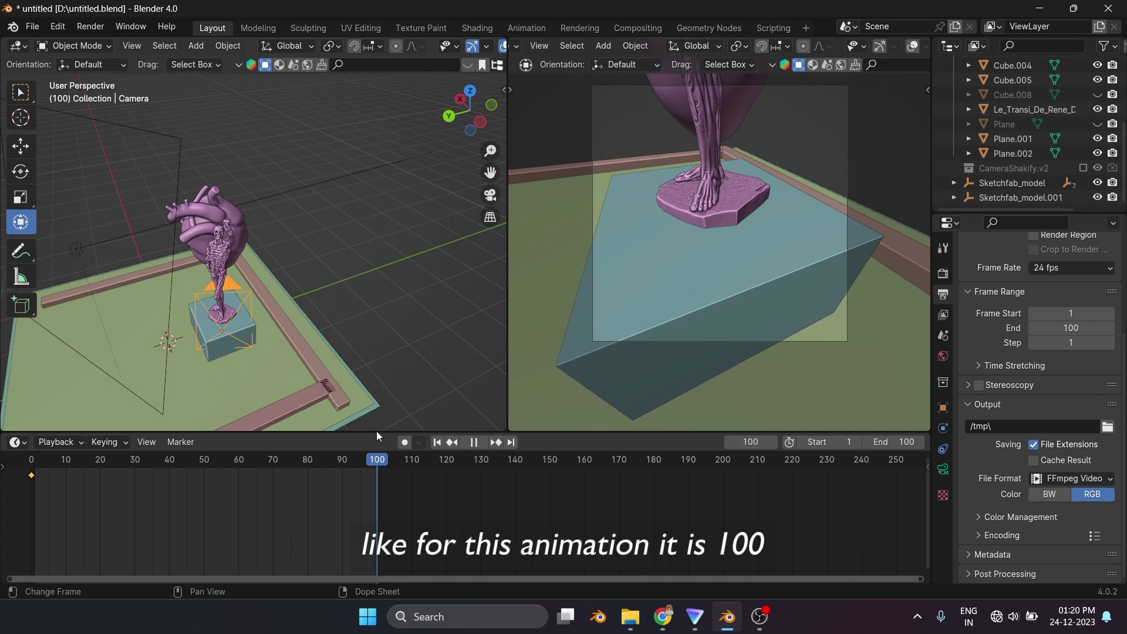
pyautogui.press('space')
pyautogui.moveTo(218, 271); pyautogui.dragTo(218, 166)
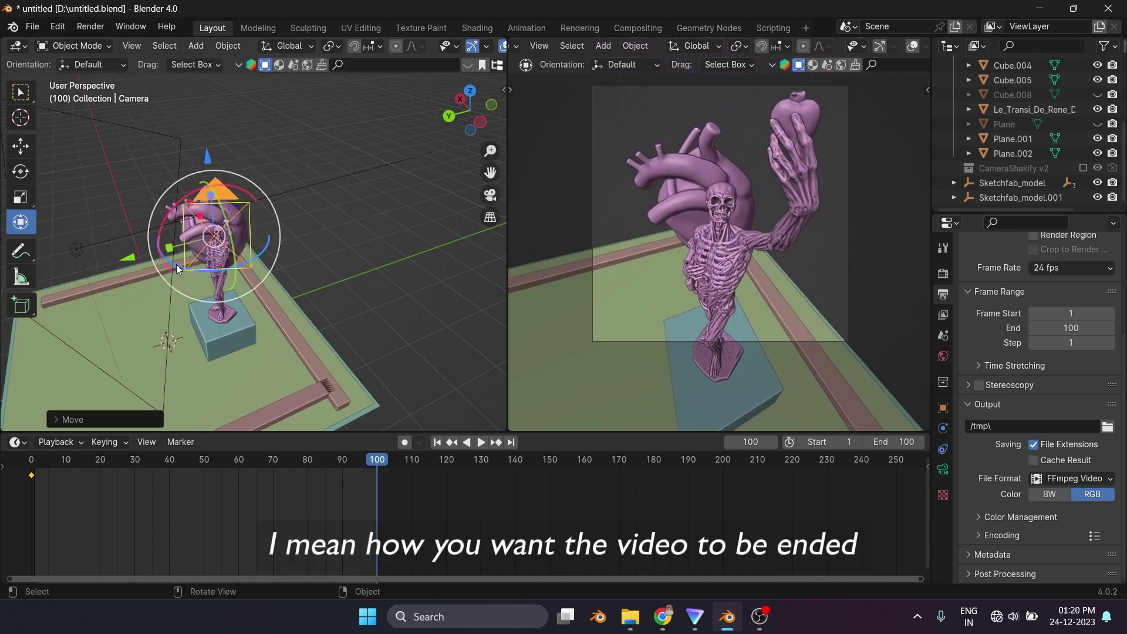
pyautogui.moveTo(176, 265)
pyautogui.mouseDown()
pyautogui.moveTo(131, 258)
pyautogui.moveTo(206, 268)
pyautogui.moveTo(161, 251)
pyautogui.mouseUp()
pyautogui.press('Escape')
pyautogui.hotkey('ctrl', 'z')
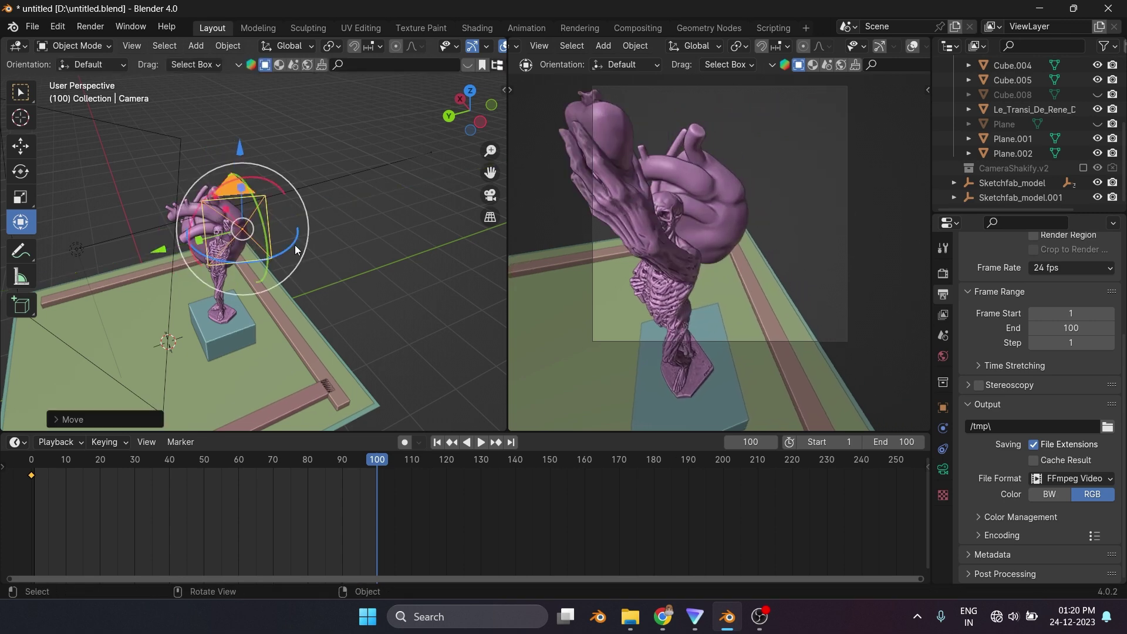
pyautogui.moveTo(297, 251); pyautogui.dragTo(305, 256)
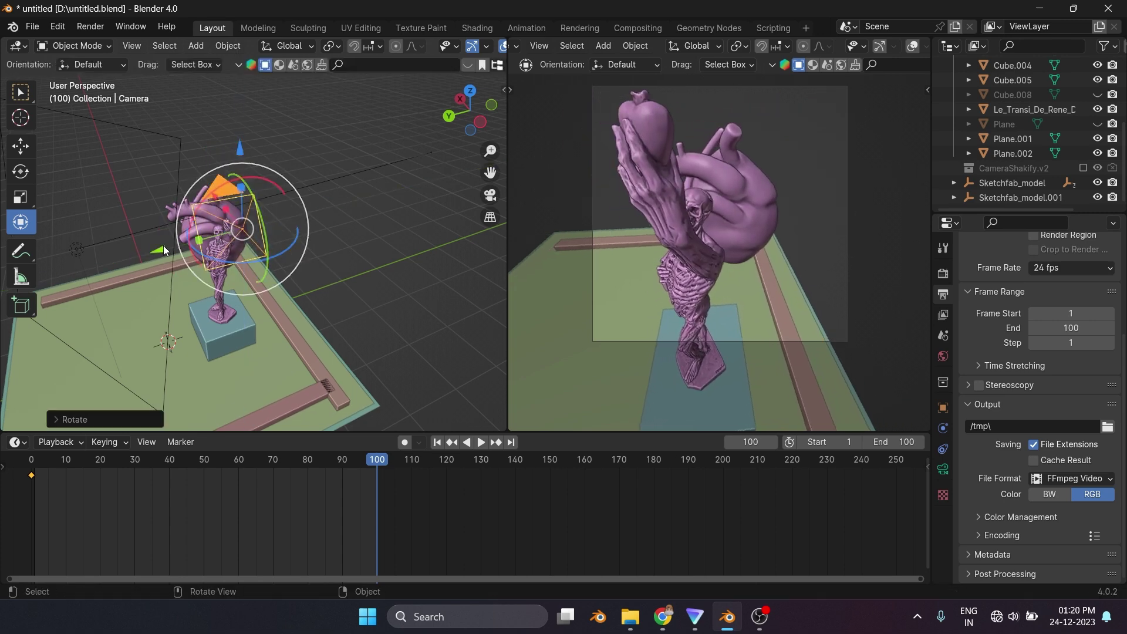
pyautogui.moveTo(165, 251); pyautogui.dragTo(172, 249)
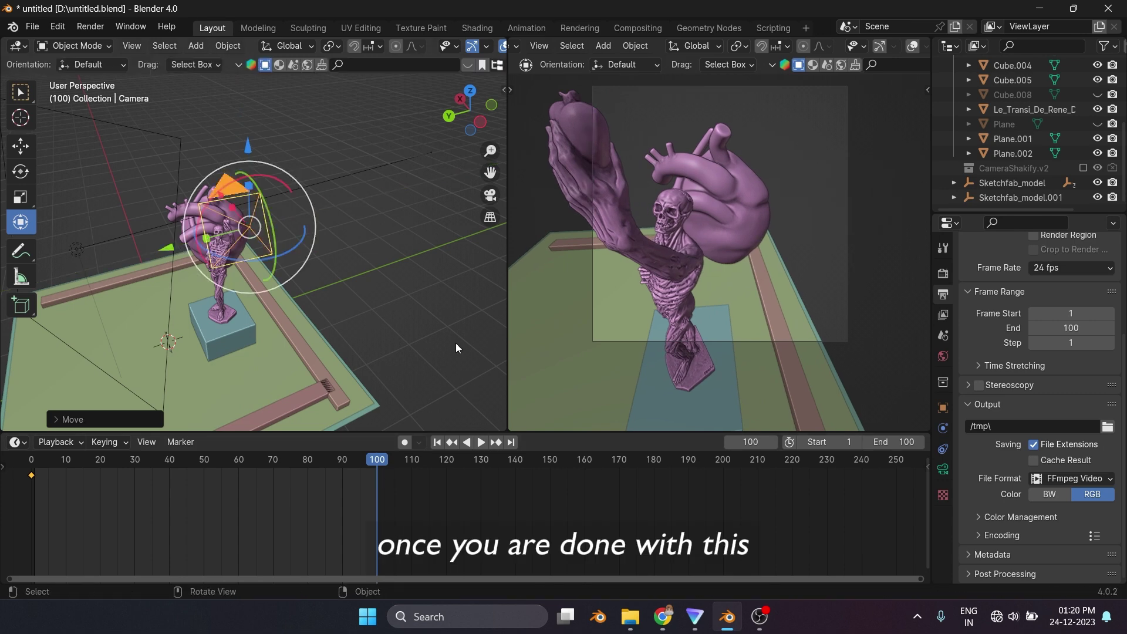
# Insert a Location & Rotation keyframe for the camera at frame 100 and preview the camera movement.
pyautogui.press('i')
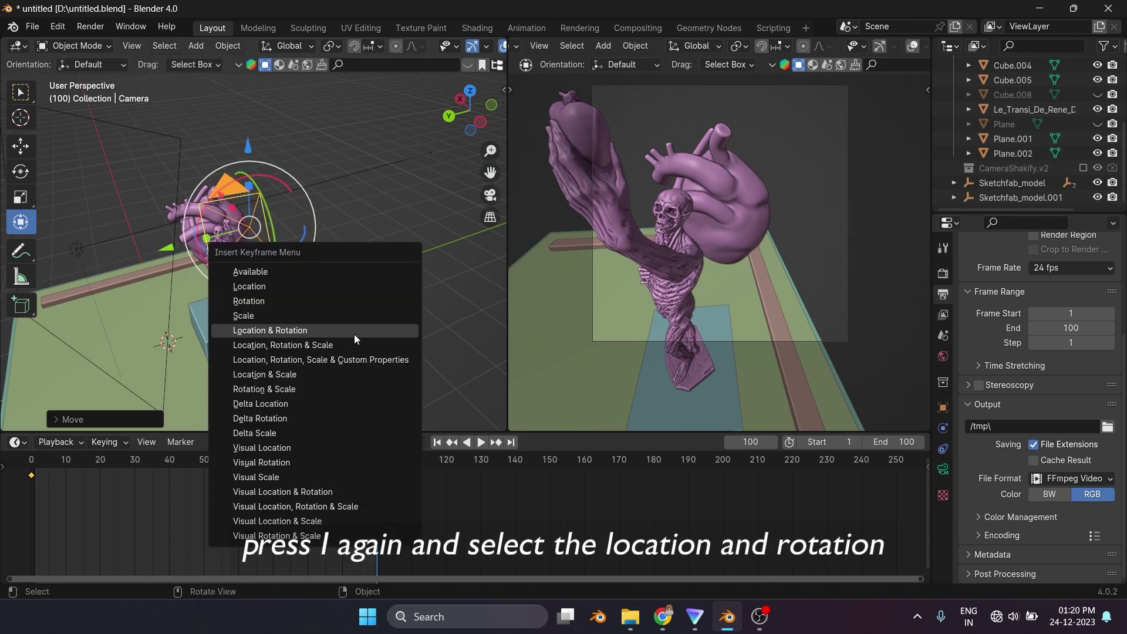
pyautogui.click(283, 332)
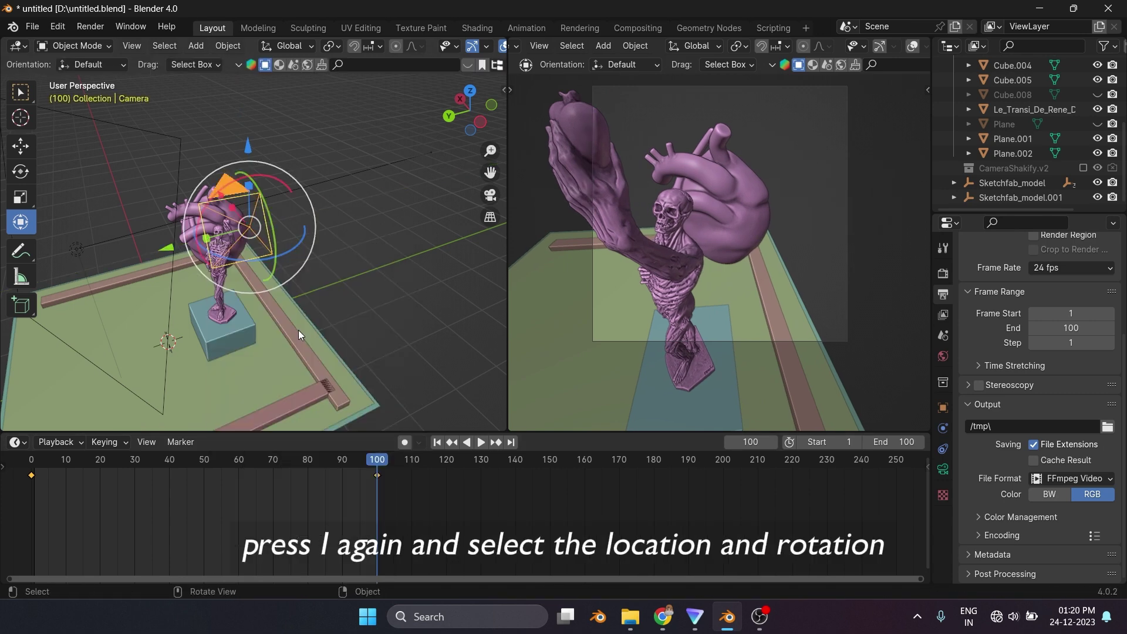
pyautogui.click(437, 442)
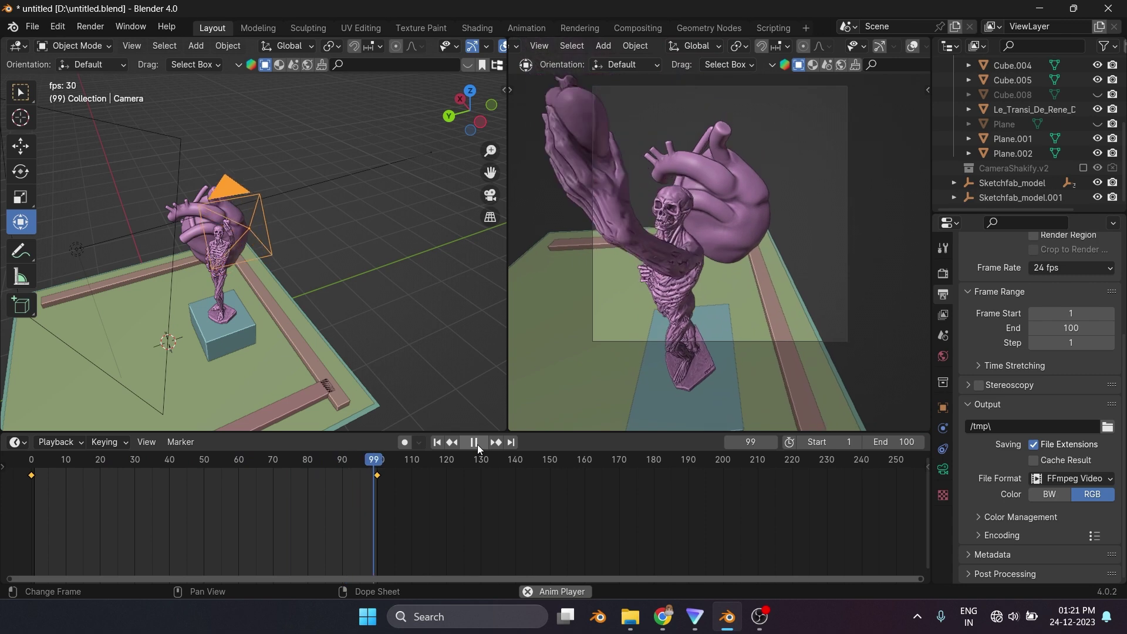
pyautogui.click(477, 445)
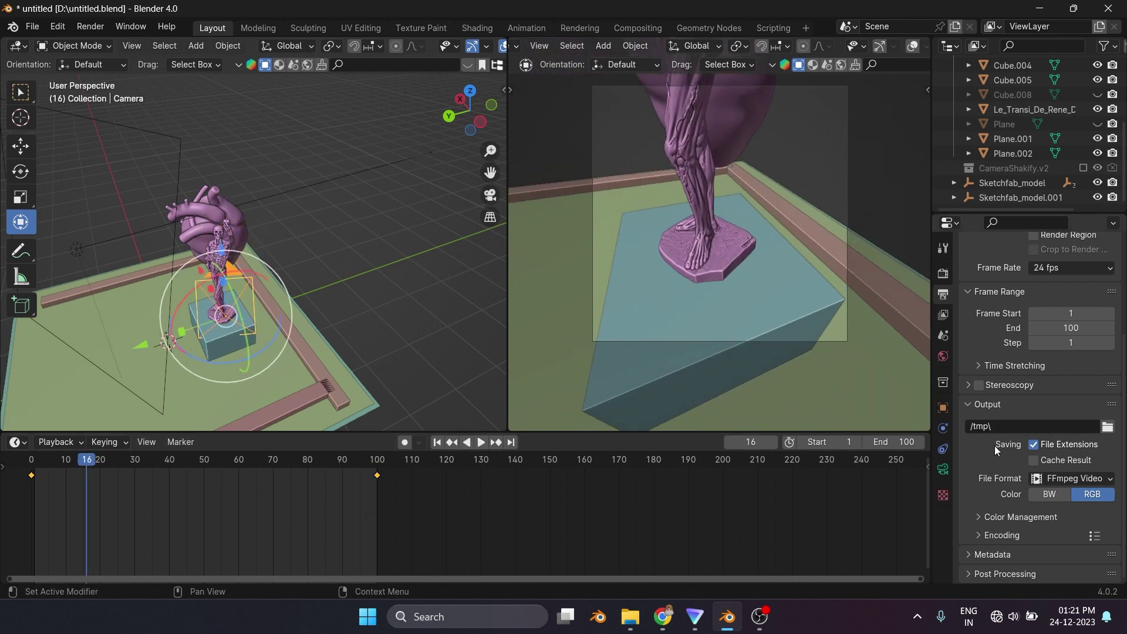
# Add an Investigation shake to the camera with Camera Shakify and preview the playback.
pyautogui.click(944, 470)
pyautogui.scroll(-5, 1018, 395)
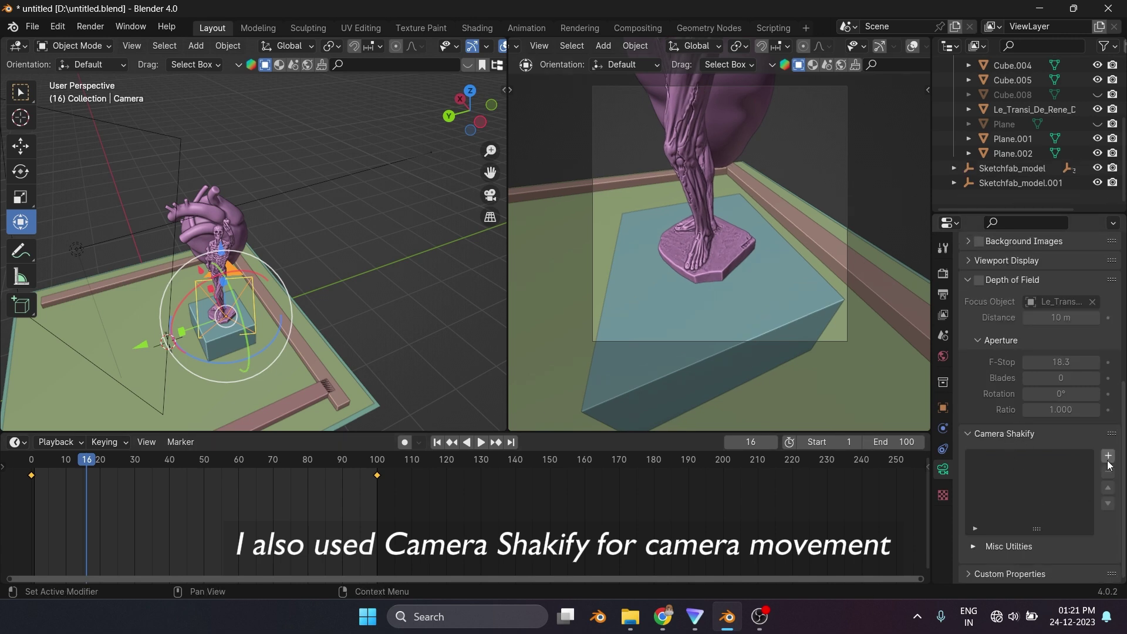
pyautogui.click(1109, 462)
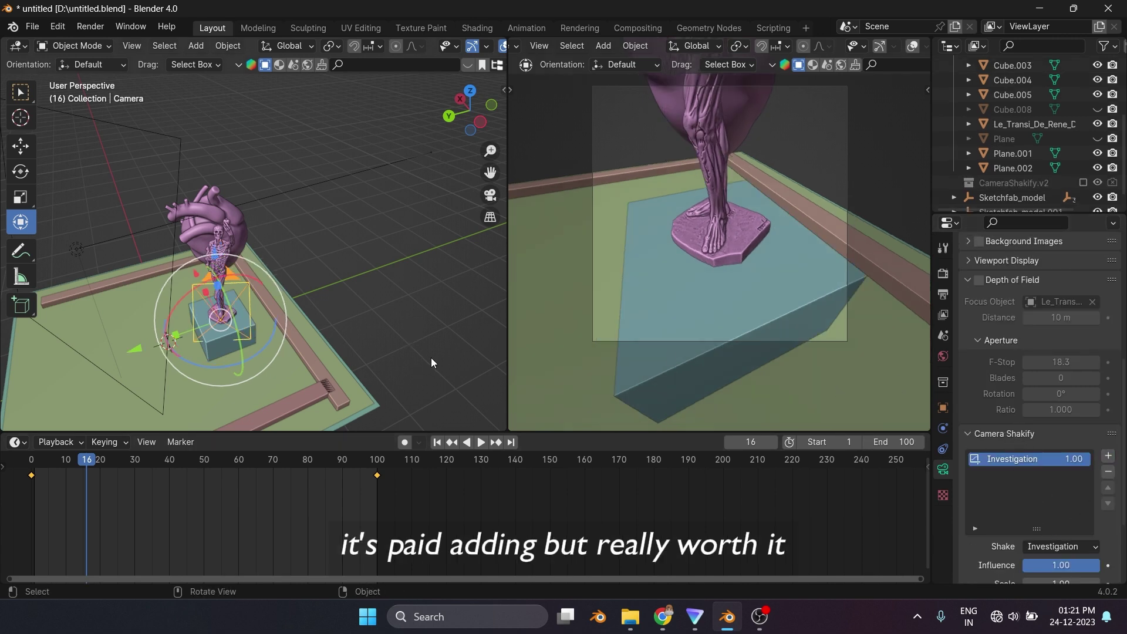
pyautogui.press('space')
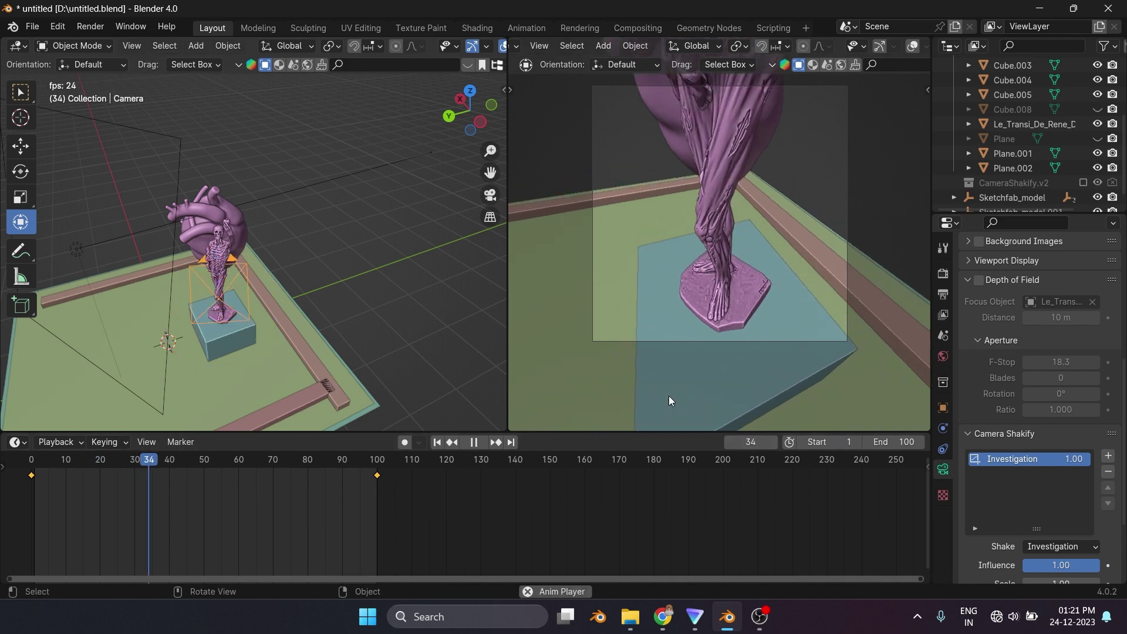
pyautogui.press('space')
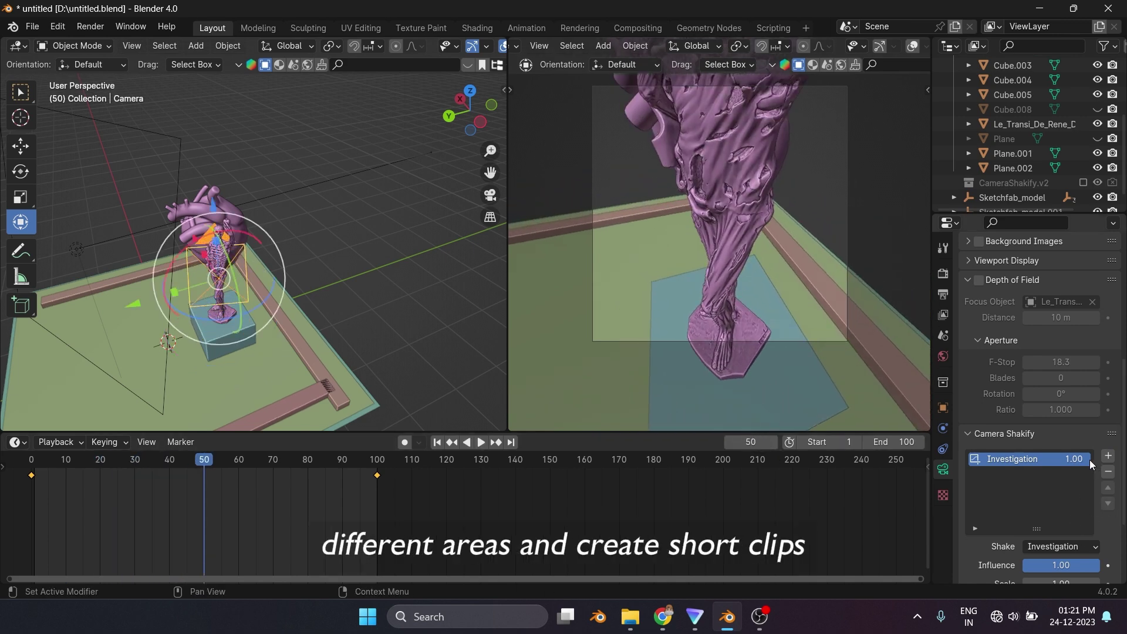
# Change the camera's Camera Shakify shake type to The Closeup and play the animation.
pyautogui.click(1069, 549)
pyautogui.click(1014, 424)
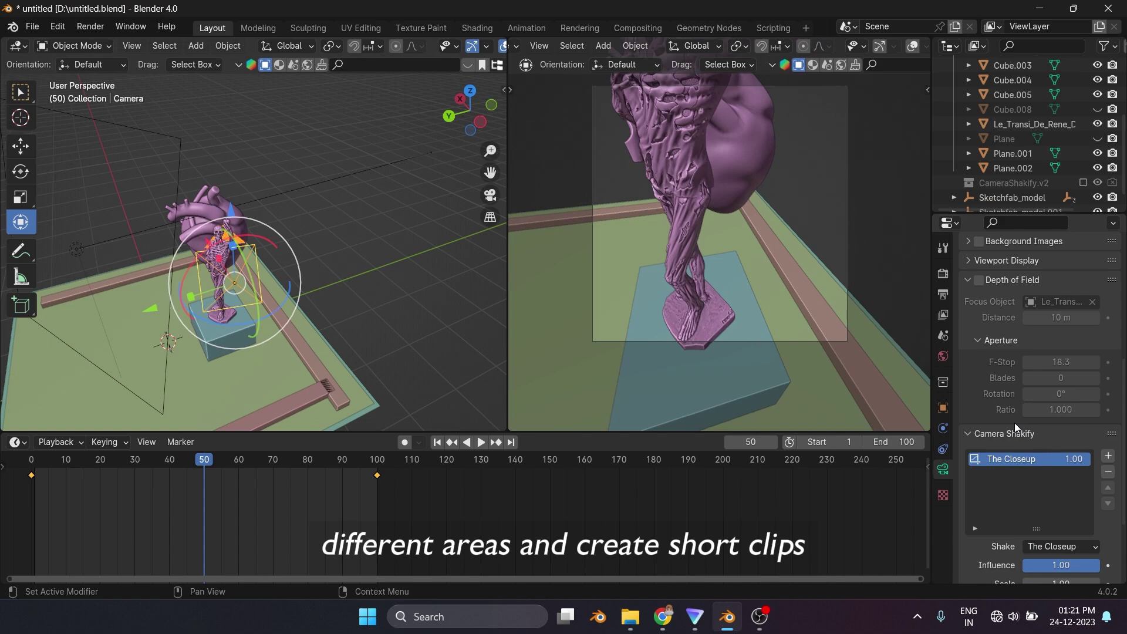
pyautogui.press('space')
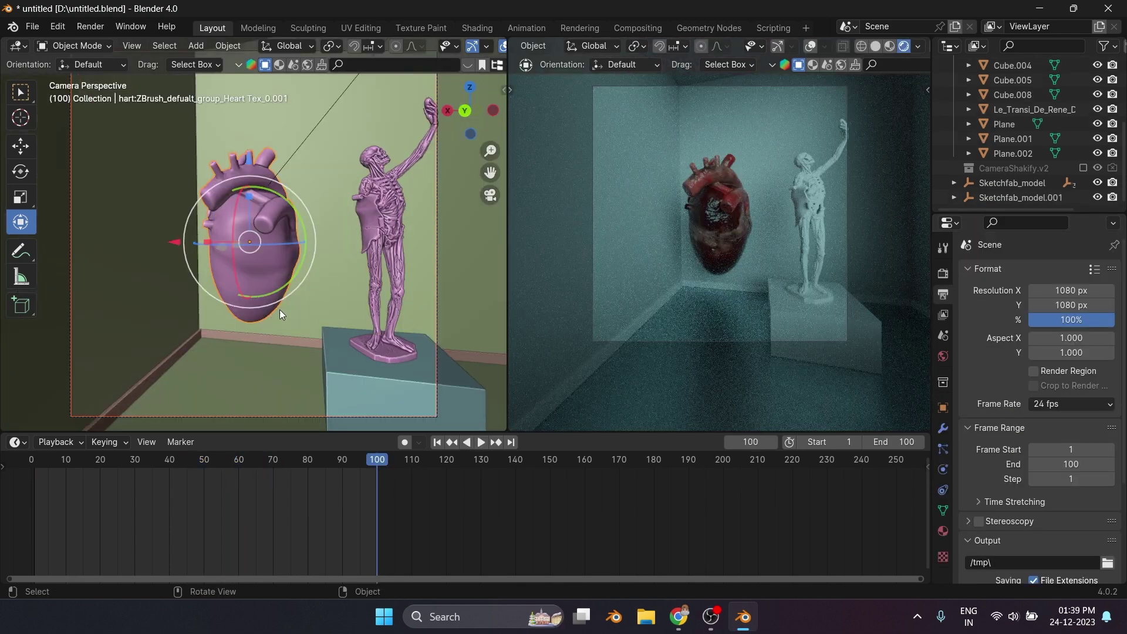
# Insert a Location & Rotation keyframe for the heart at frame 1.
pyautogui.click(437, 444)
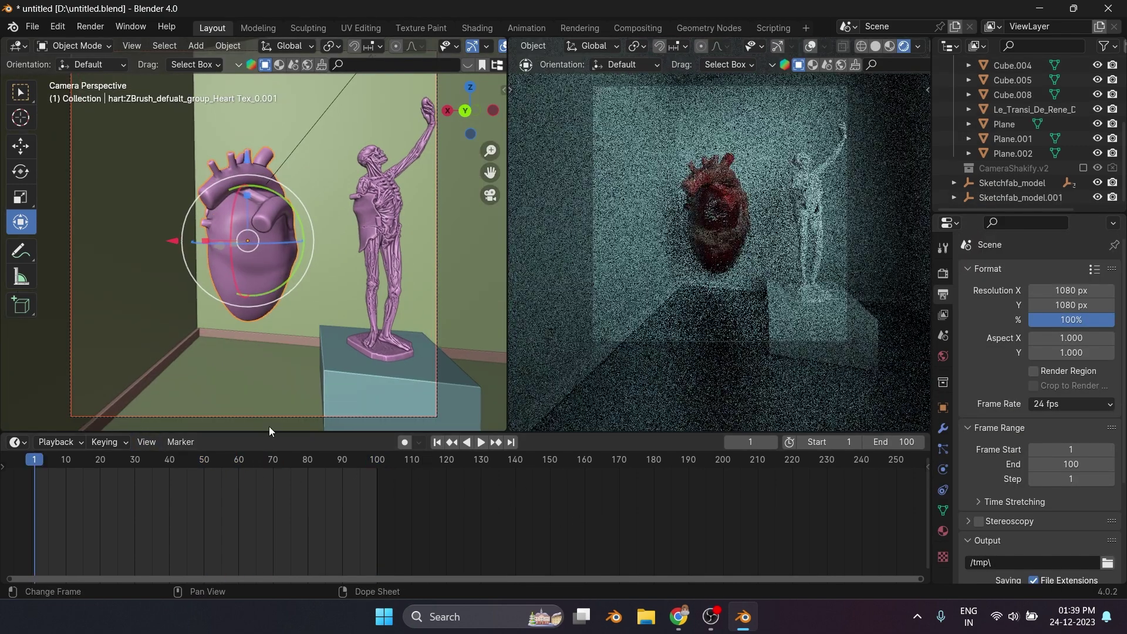
pyautogui.press('i')
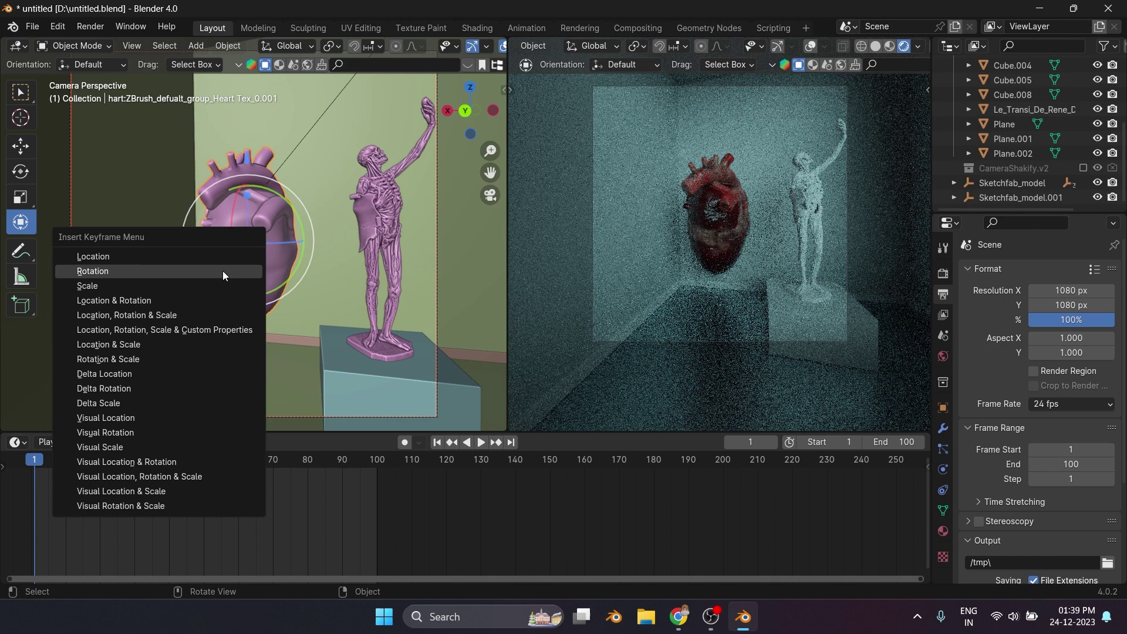
pyautogui.click(211, 301)
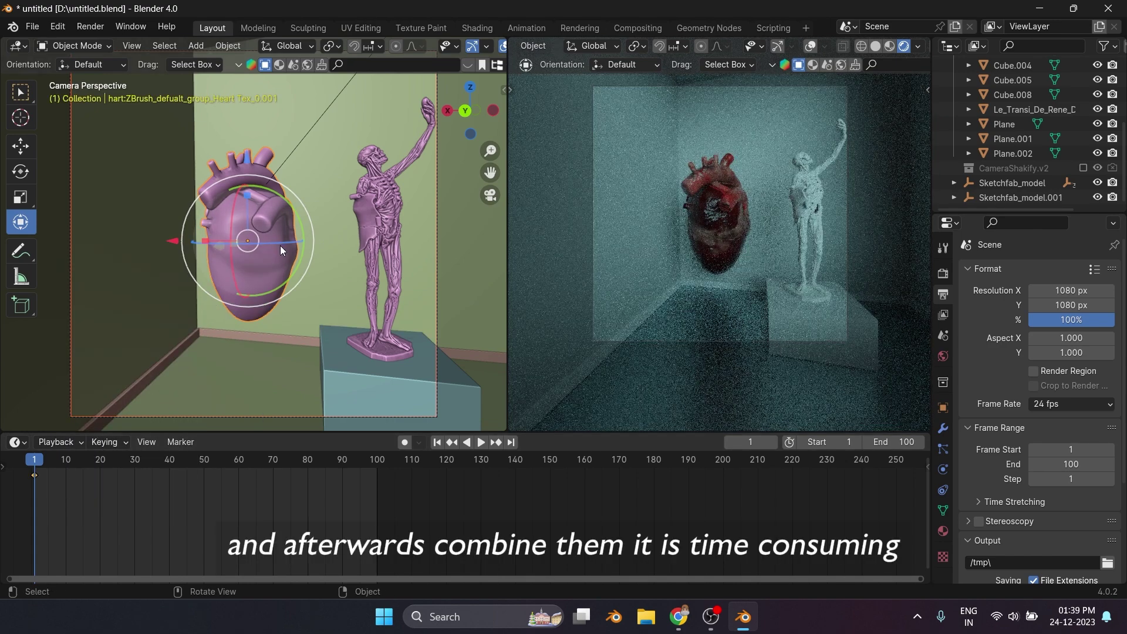
# Go to frame 100 and rotate the heart to its end orientation.
pyautogui.moveTo(280, 246); pyautogui.dragTo(252, 243)
pyautogui.rightClick(251, 243)
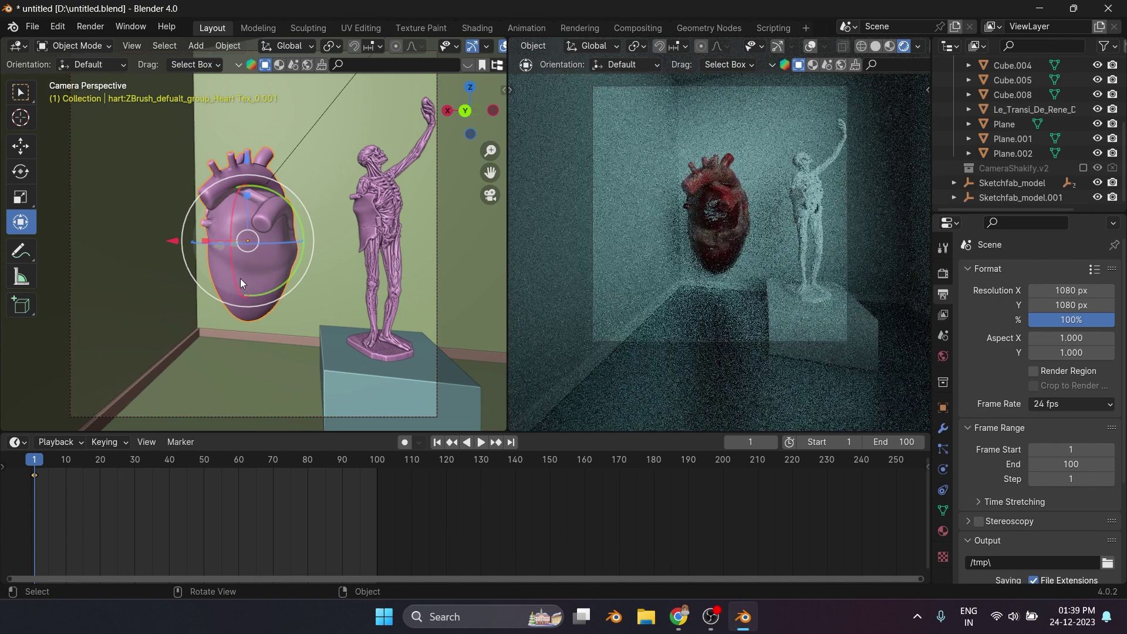
pyautogui.click(510, 442)
pyautogui.moveTo(288, 242); pyautogui.dragTo(251, 243)
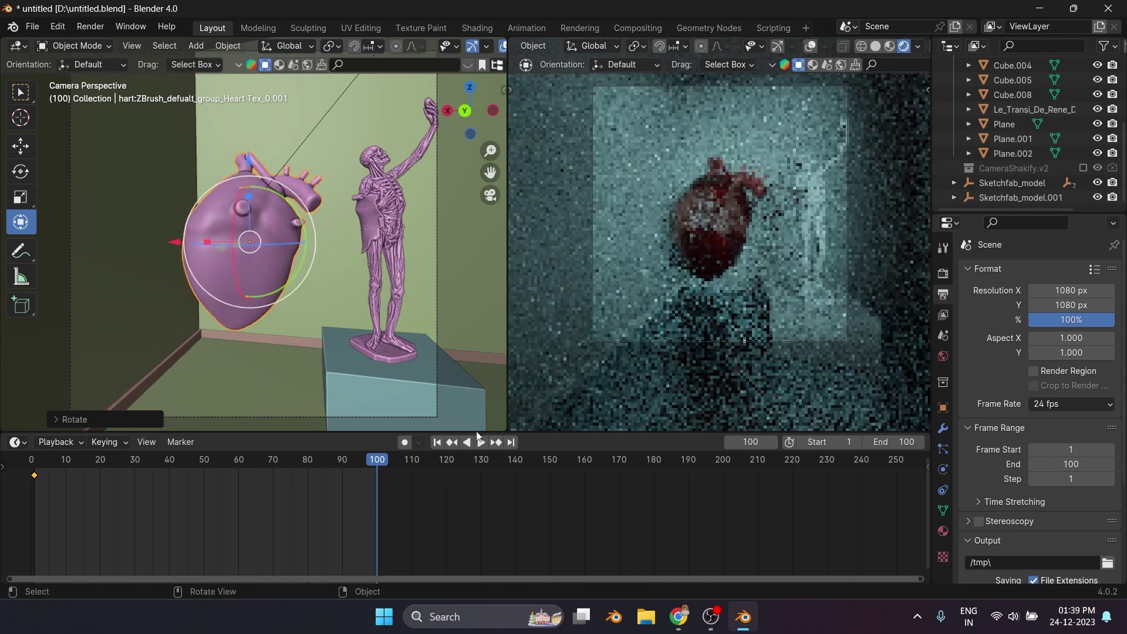
# Insert a Location & Rotation keyframe for the heart at frame 100 and play the animation from frame 1.
pyautogui.press('i')
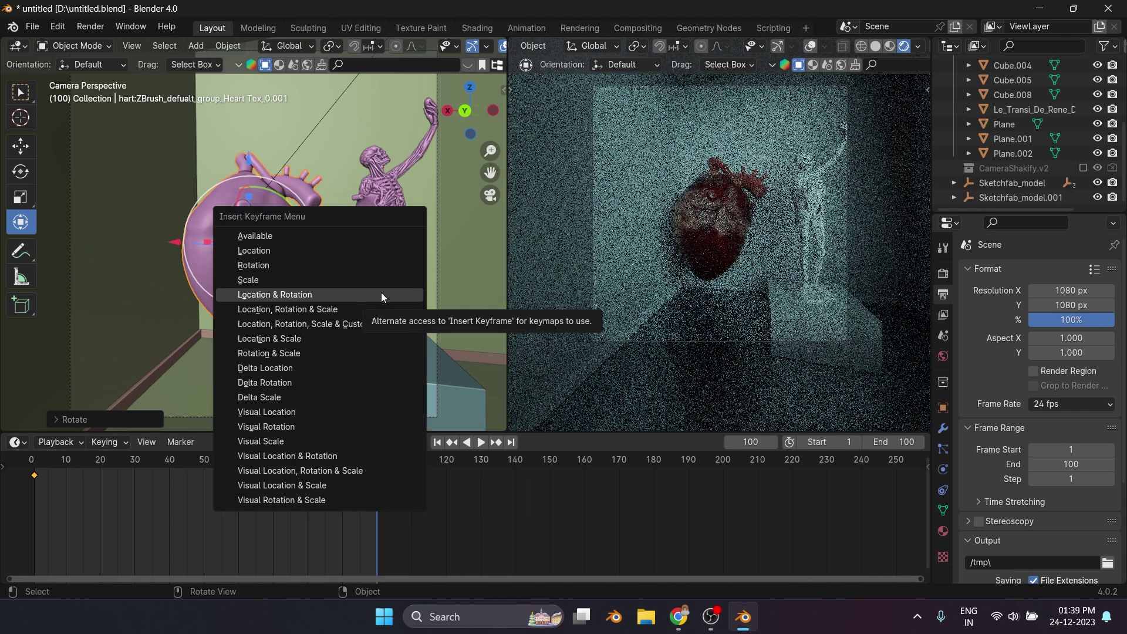
pyautogui.click(382, 294)
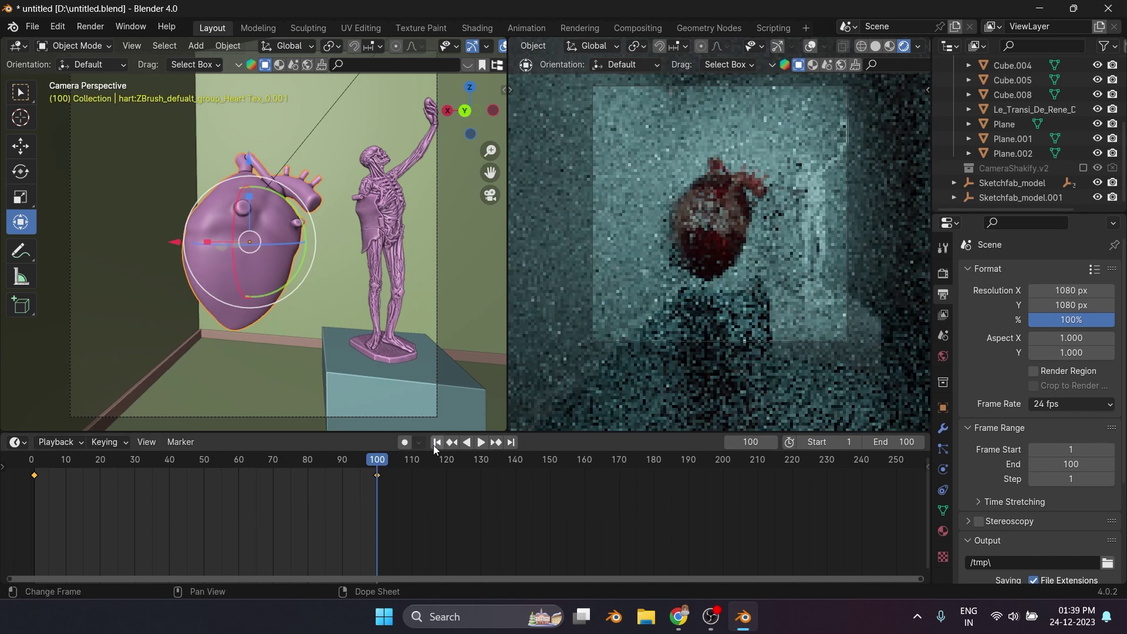
pyautogui.click(437, 442)
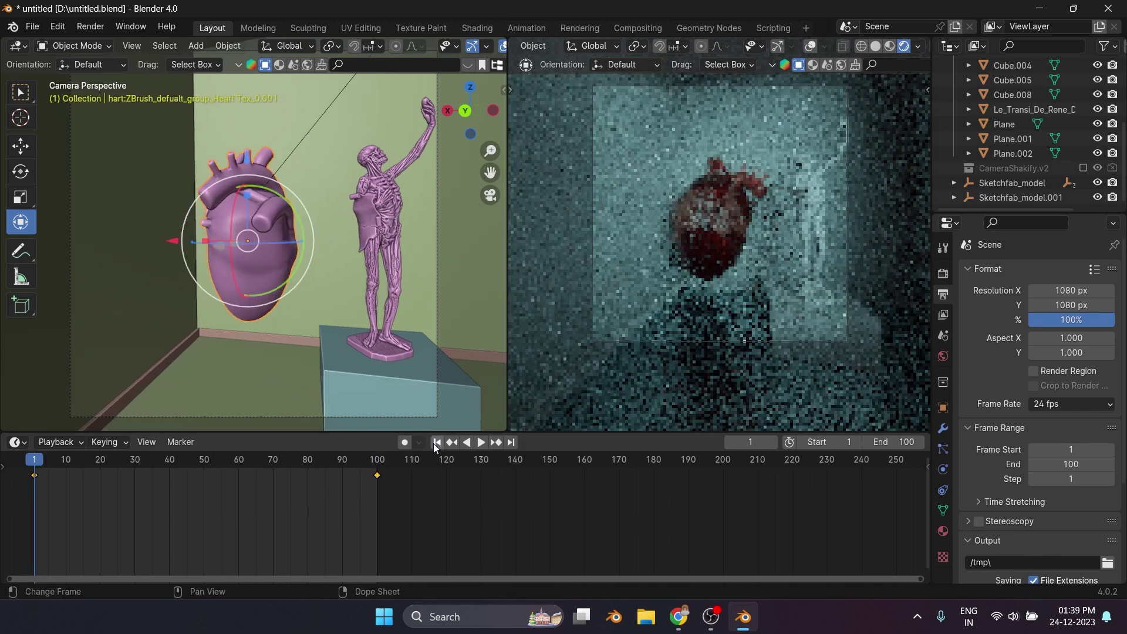
pyautogui.click(478, 444)
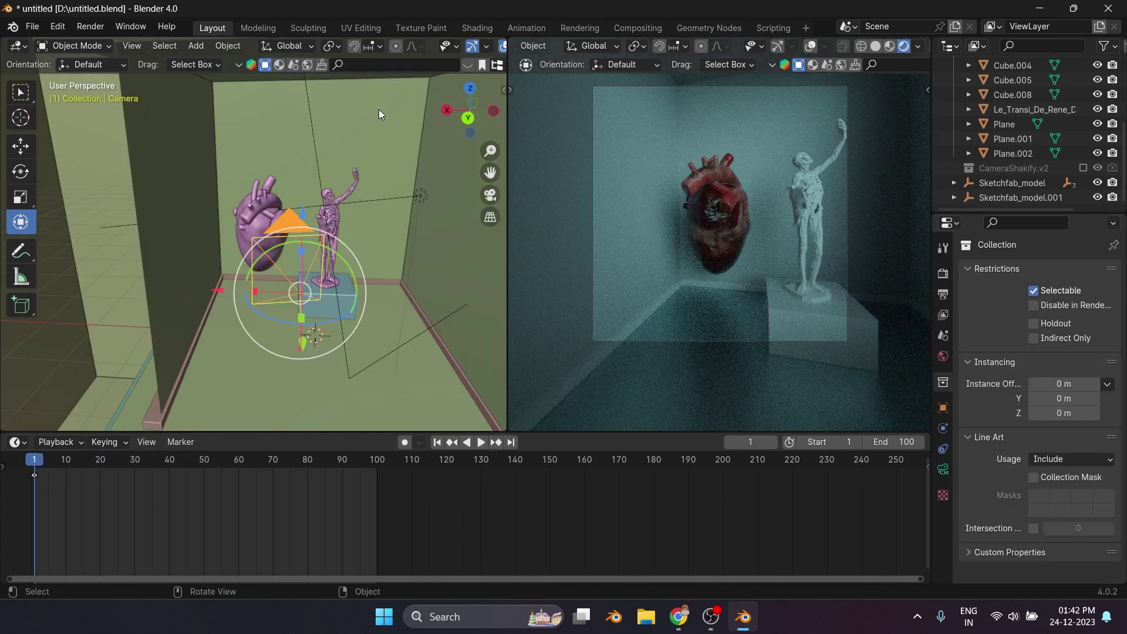
# Render the animation and adjust the zoom to show the whole frame in the render window.
pyautogui.click(90, 29)
pyautogui.click(112, 59)
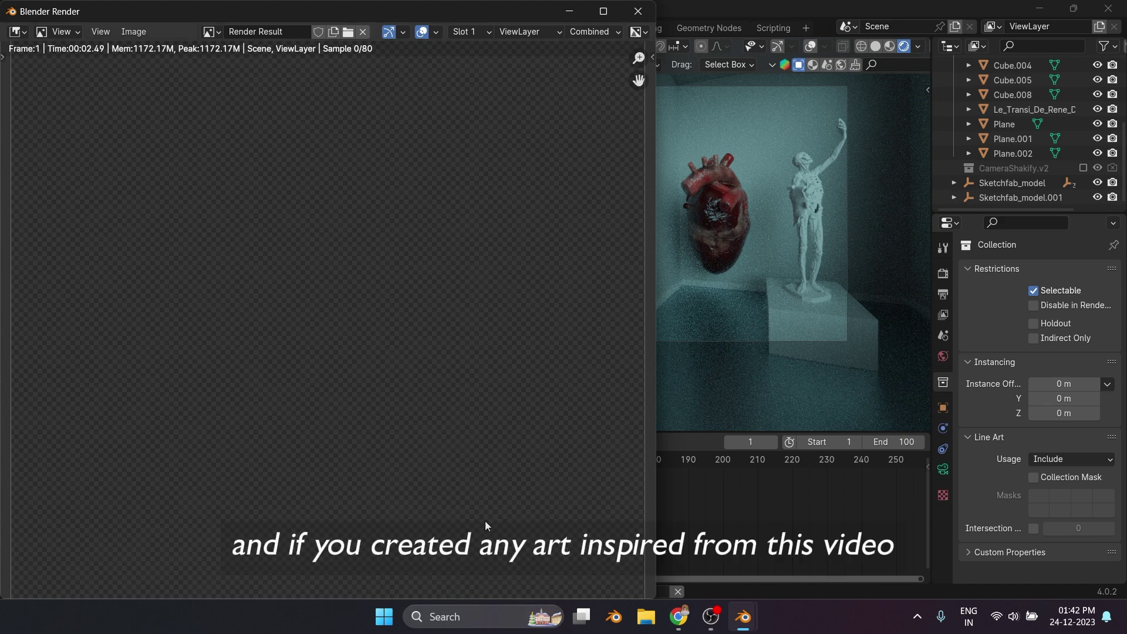
pyautogui.scroll(2, 376, 294)
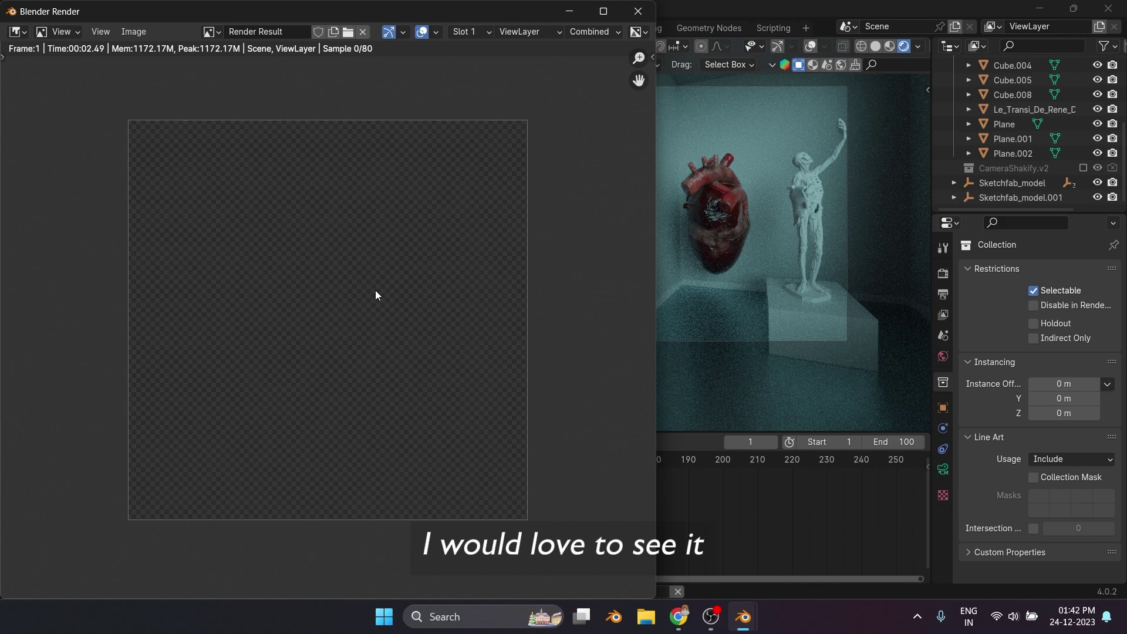
pyautogui.moveTo(711, 626)
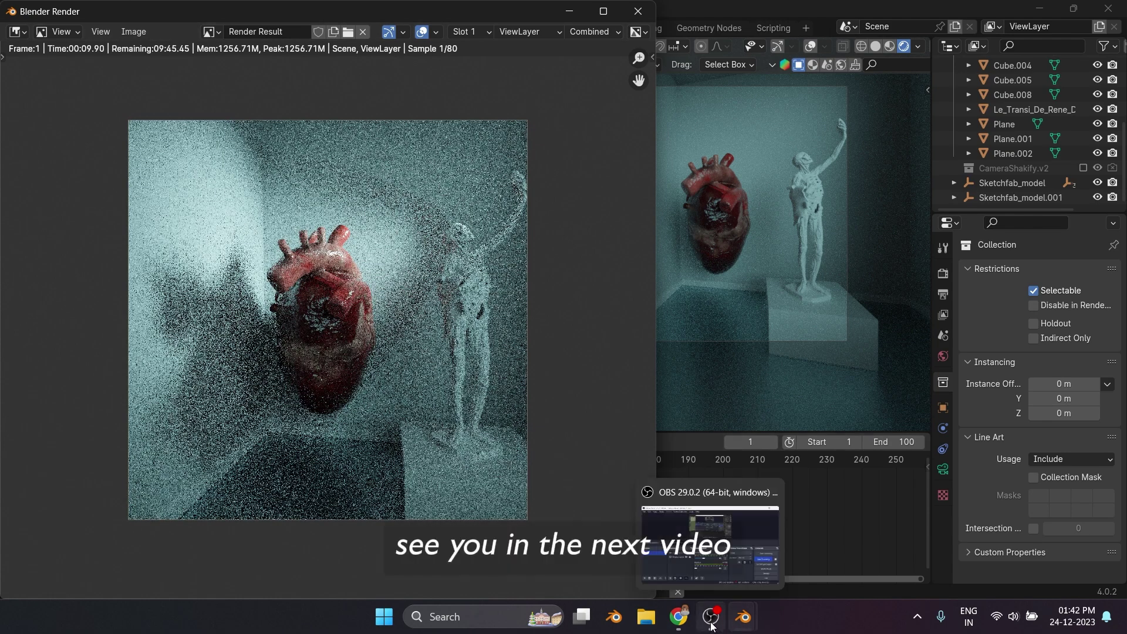